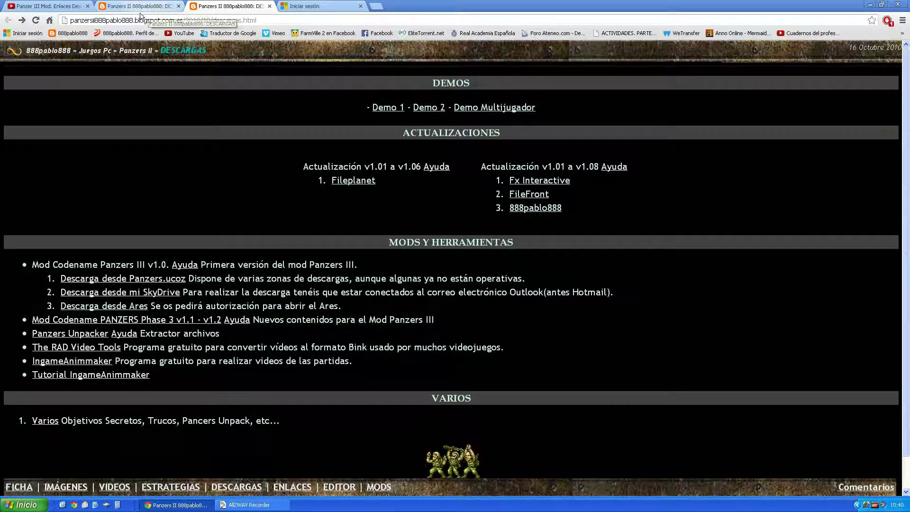
Open the Downloads folder inside Mis documentos and locate the CP3_Setup_1.0 installer.
click(376, 6)
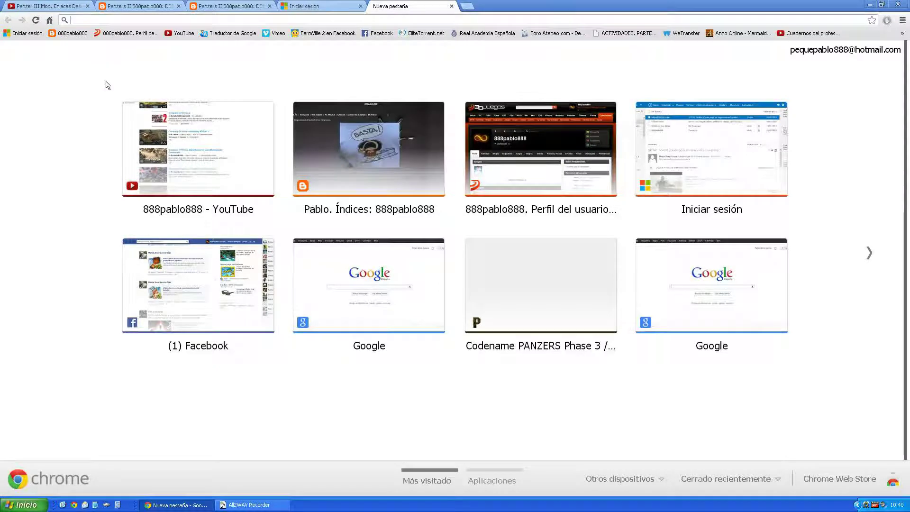
click(34, 507)
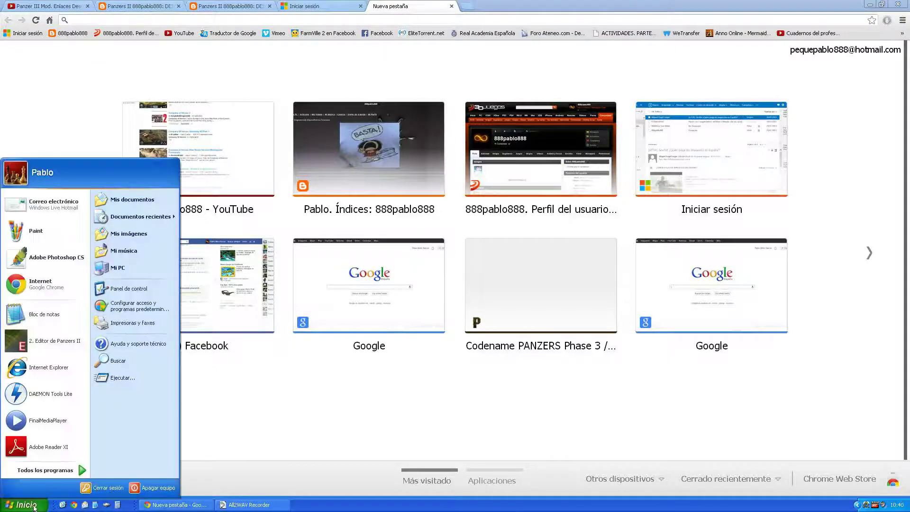
click(130, 204)
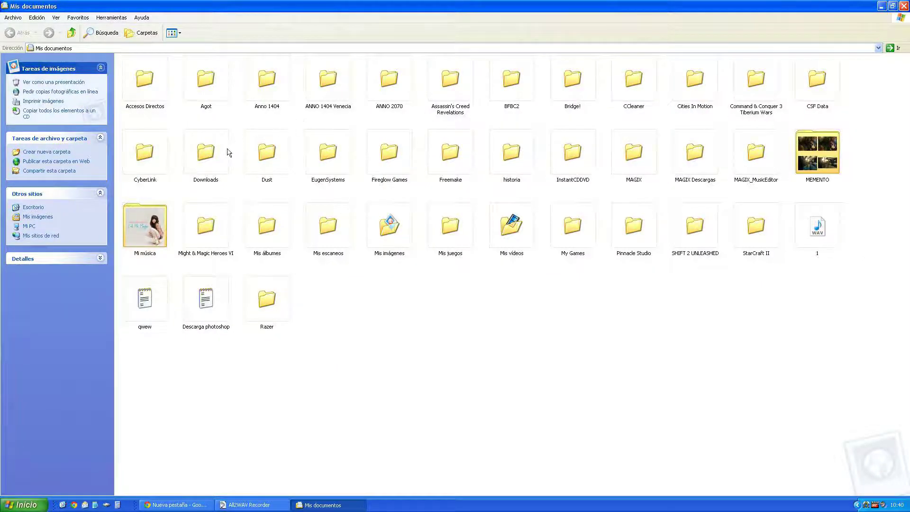
double_click(211, 156)
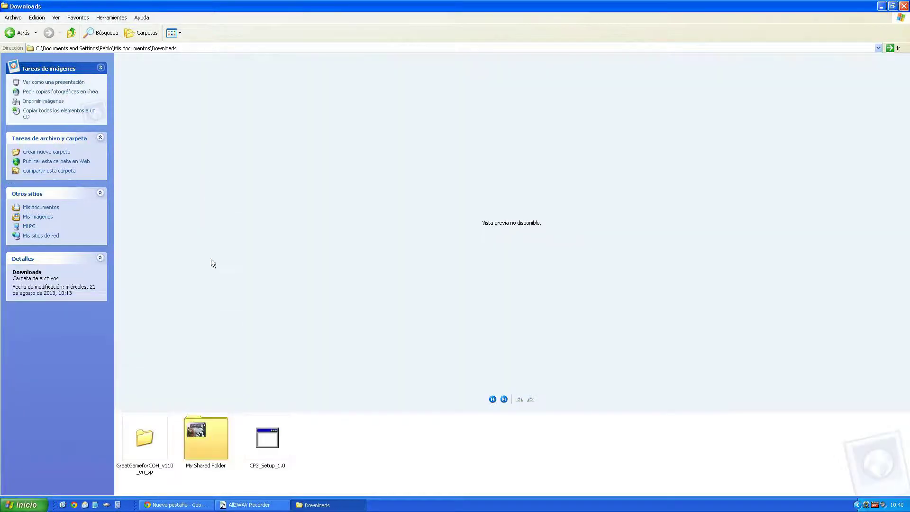
click(271, 447)
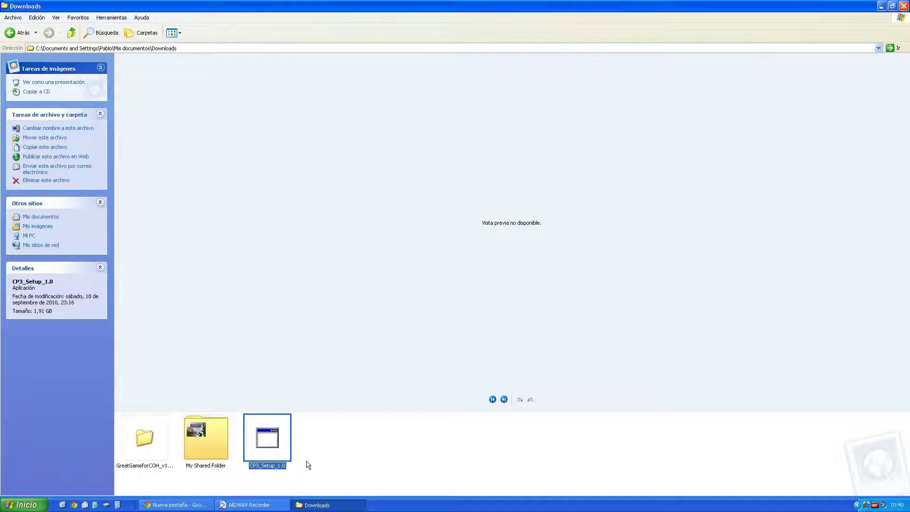
click(332, 450)
In Chrome, open the Panzers.ucoz download page for Mod Codename Panzers III v1.0 and view the PANZERS Phase 3 Install (1.0) links.
click(189, 506)
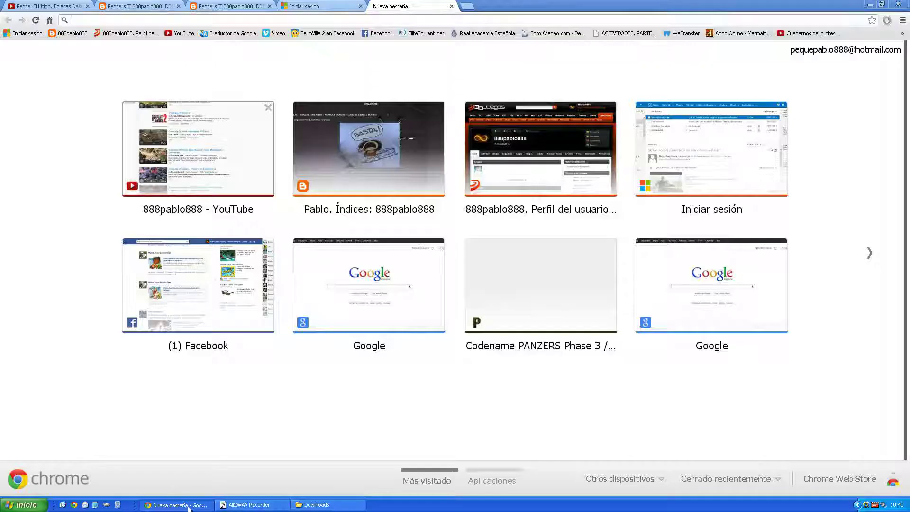
click(223, 6)
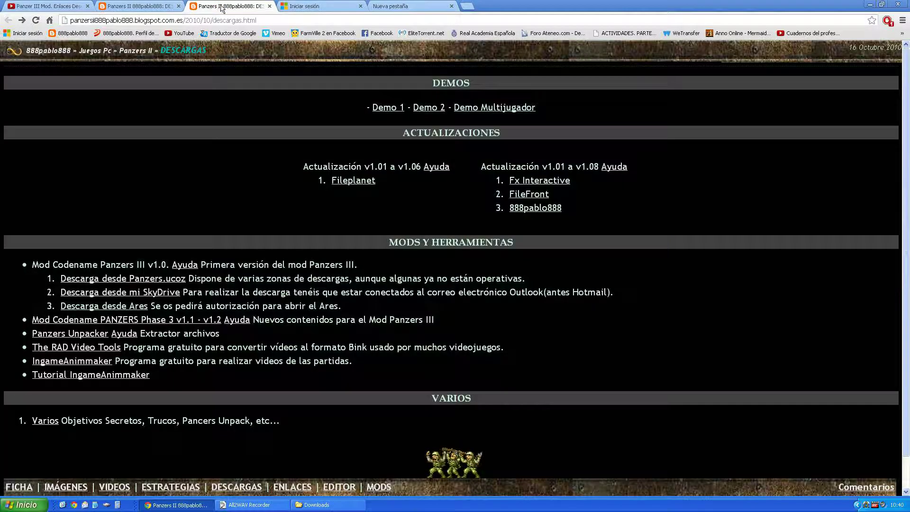
click(132, 278)
scroll(255, 266, down, 15)
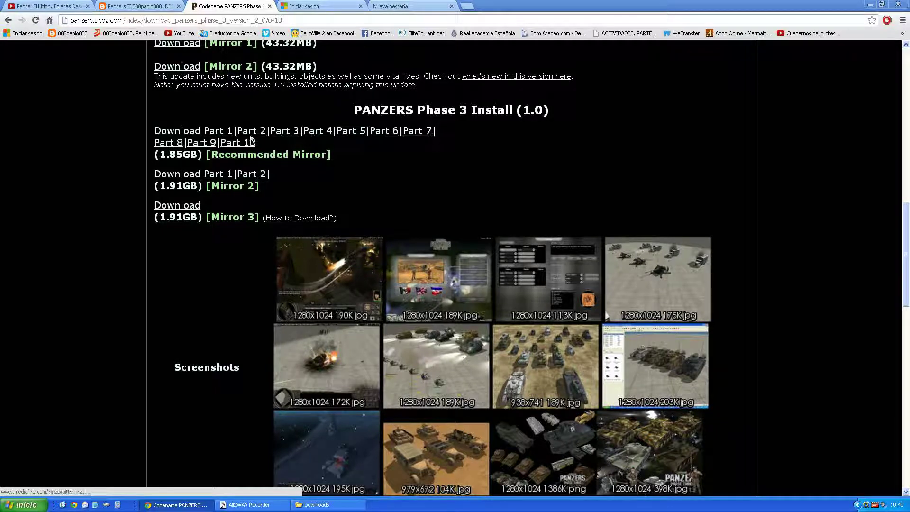
Compare the Phase 3 Install (1.0) download links with the CP3_Setup_1.0 file in the Downloads folder.
click(323, 505)
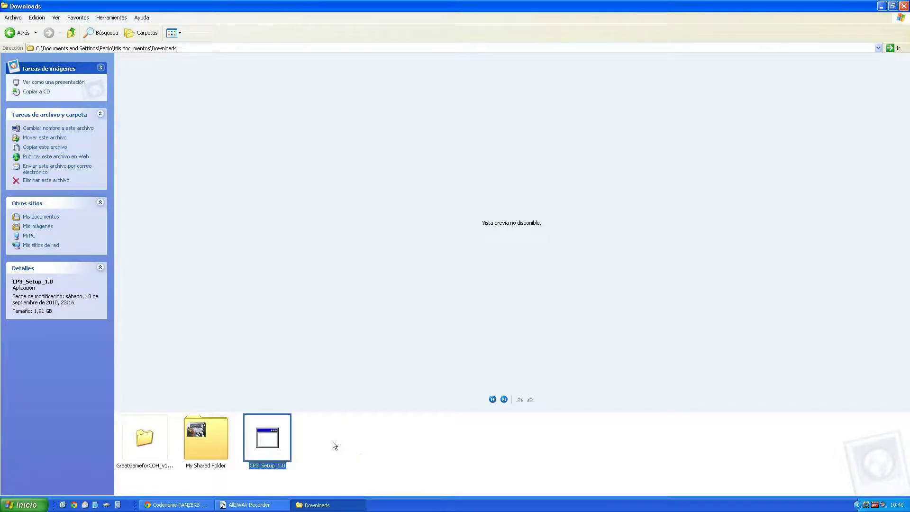
click(178, 505)
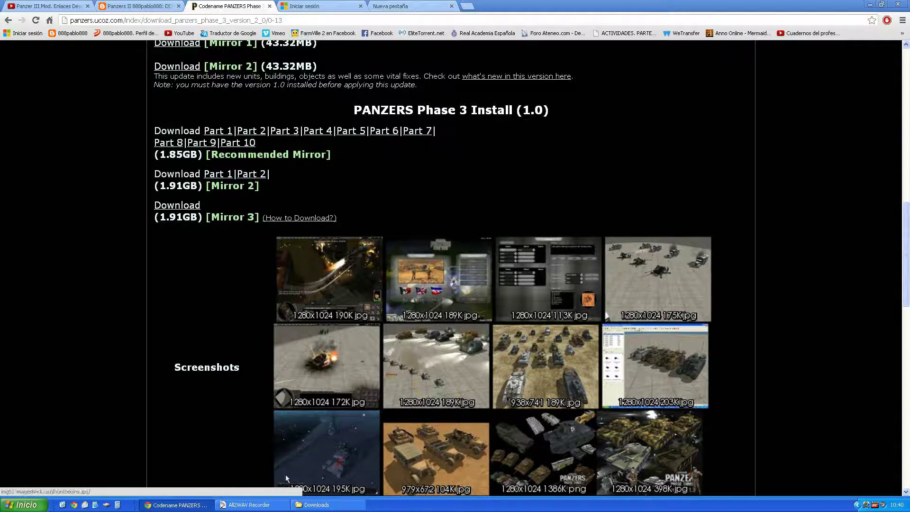
click(331, 505)
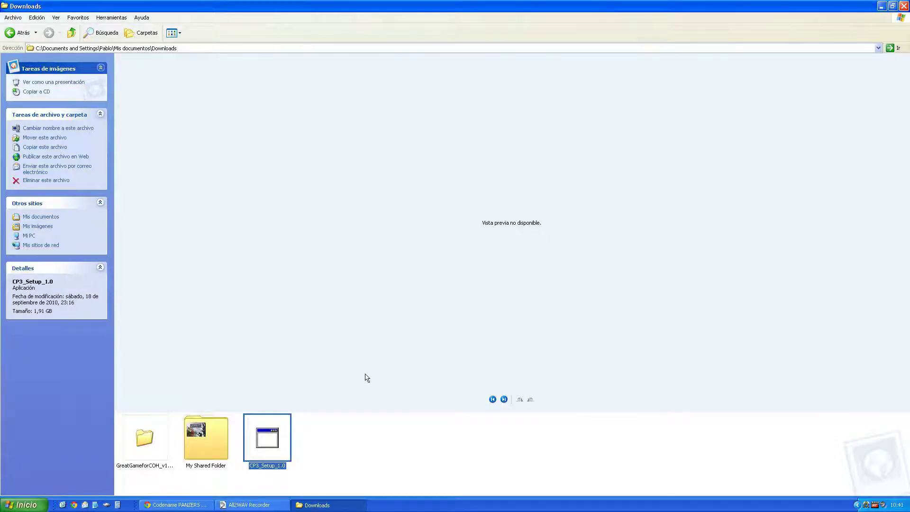
click(351, 438)
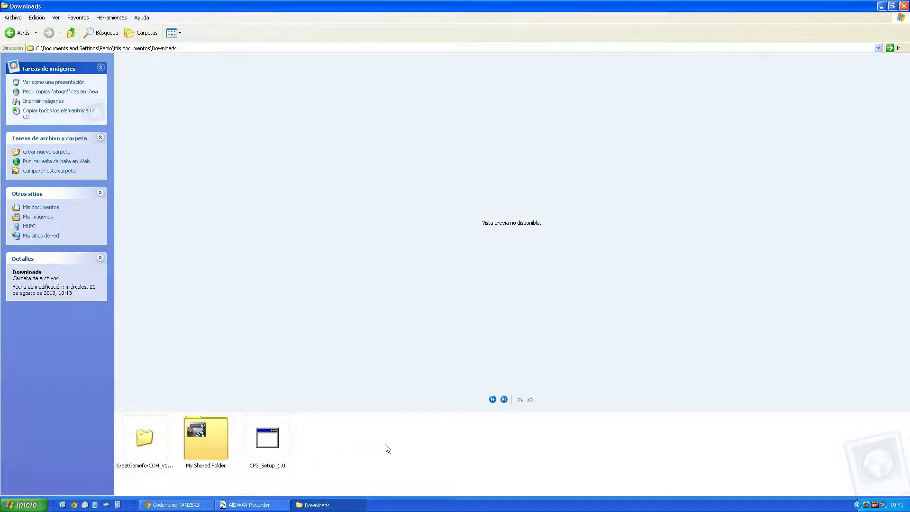
click(273, 444)
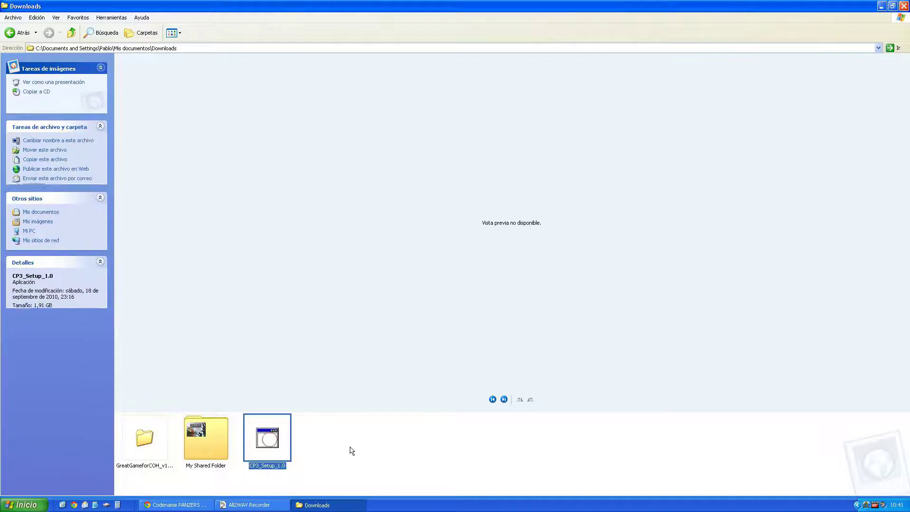
key(F2)
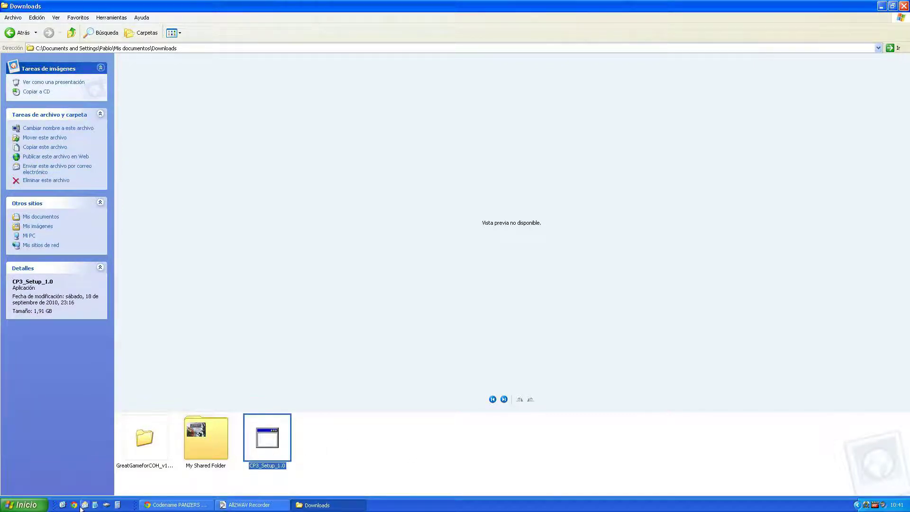
Create a new folder on the desktop, keeping the default name Nueva carpeta.
click(63, 506)
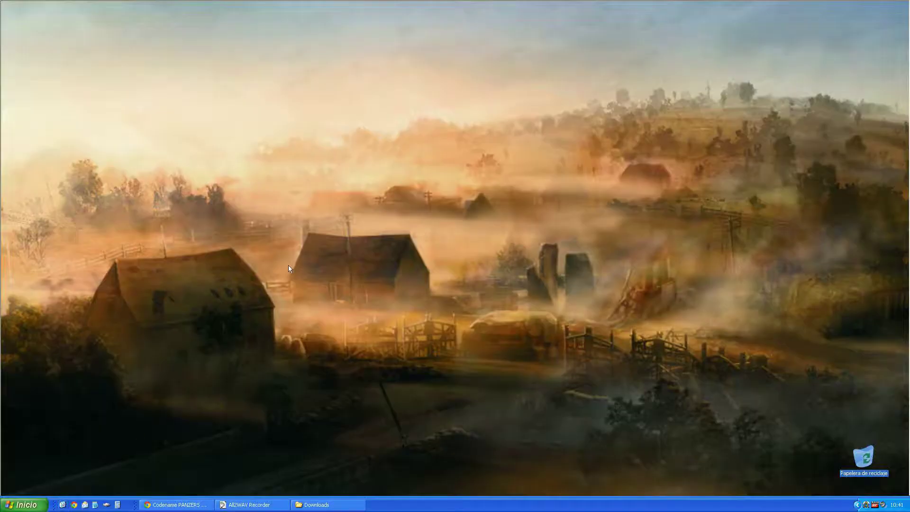
right_click(288, 247)
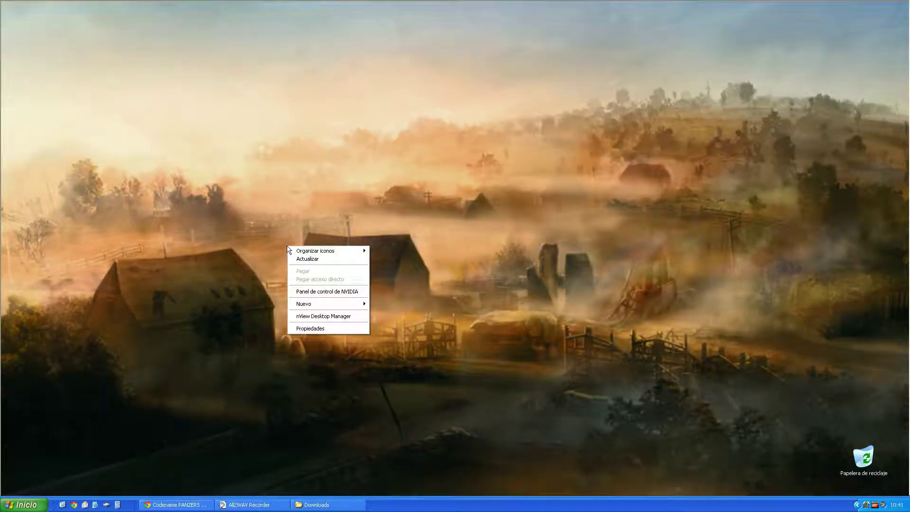
mouse_move(328, 251)
mouse_move(342, 306)
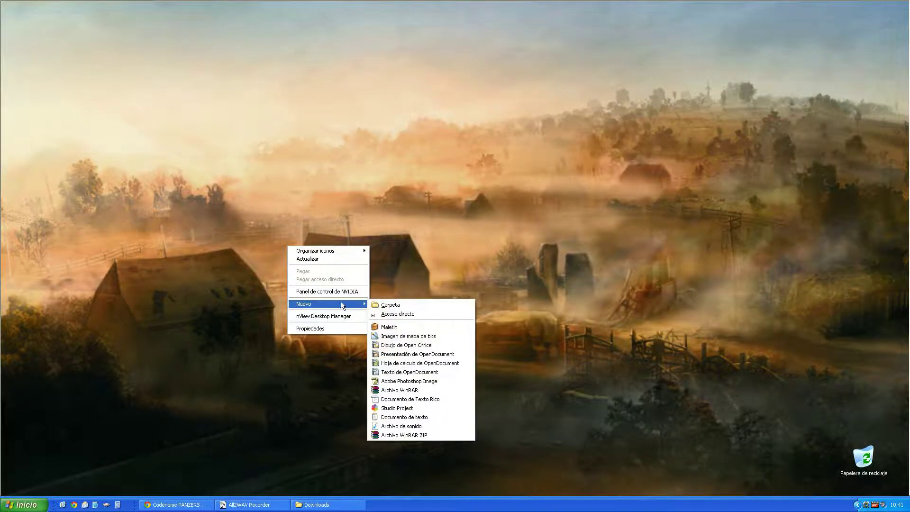
click(384, 306)
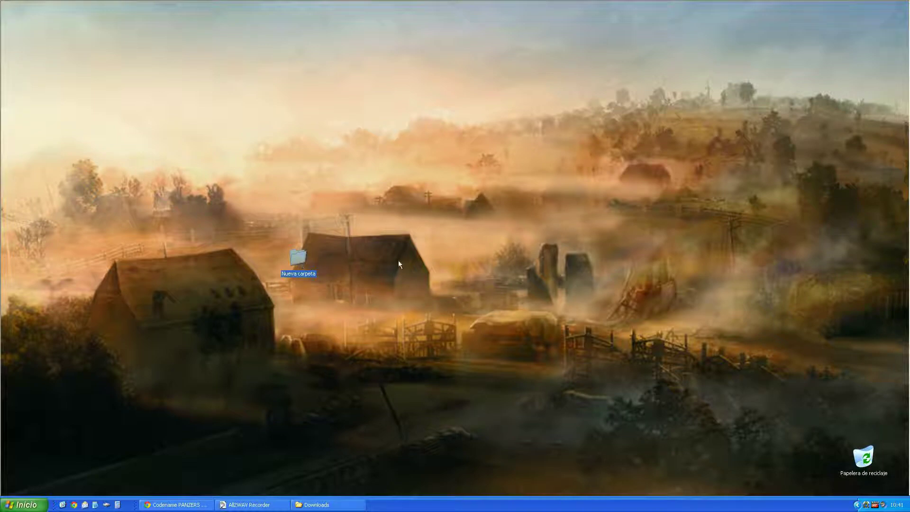
click(414, 267)
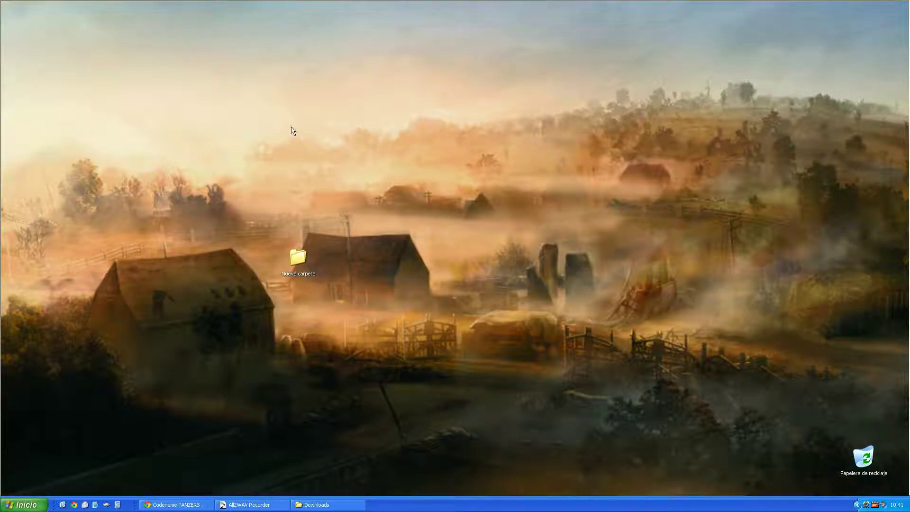
Launch CP3_Setup_1.0 from the Downloads folder and proceed through the welcome and information pages to the directory page.
click(320, 506)
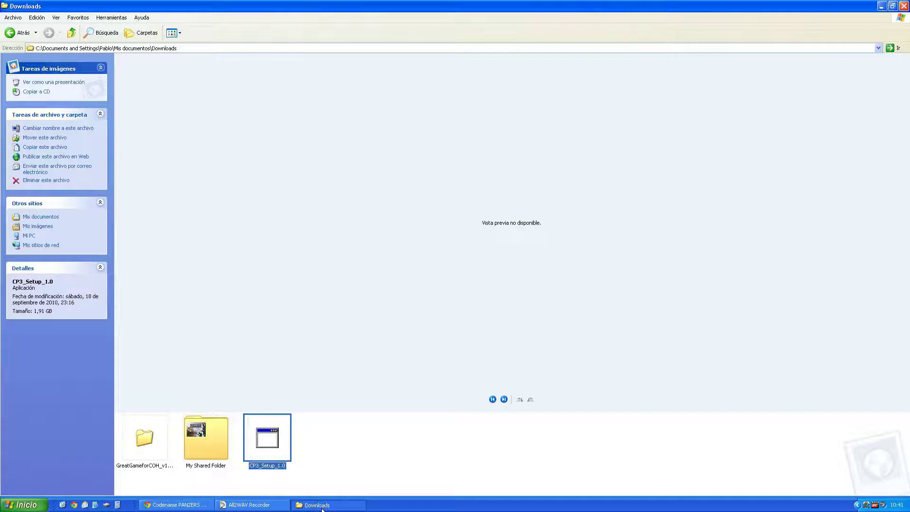
double_click(274, 444)
click(481, 260)
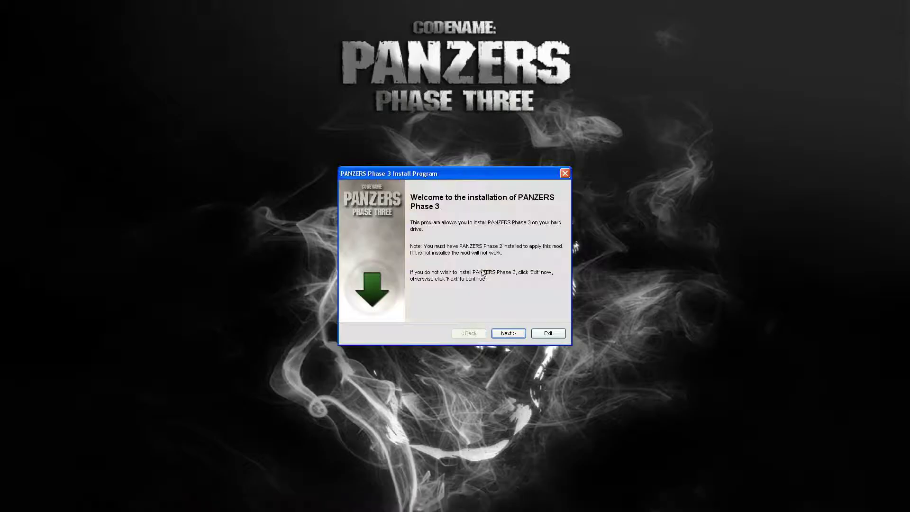
click(508, 334)
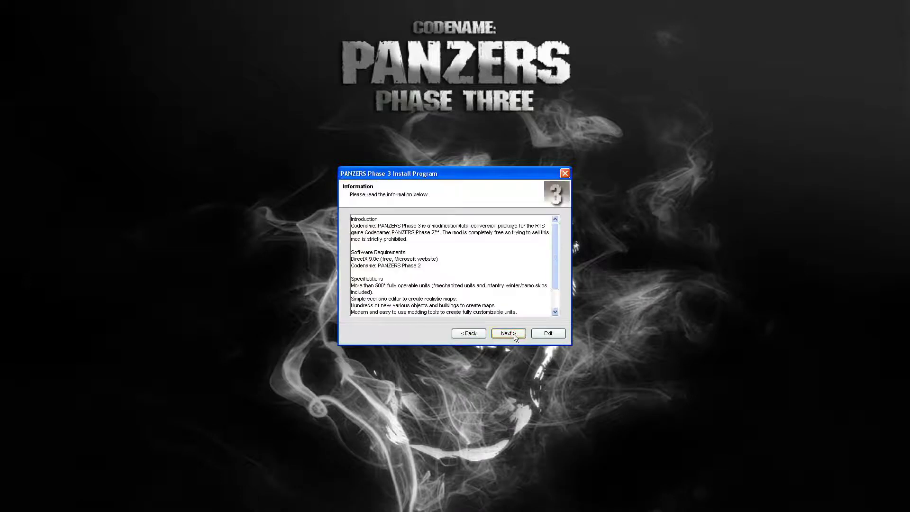
click(514, 335)
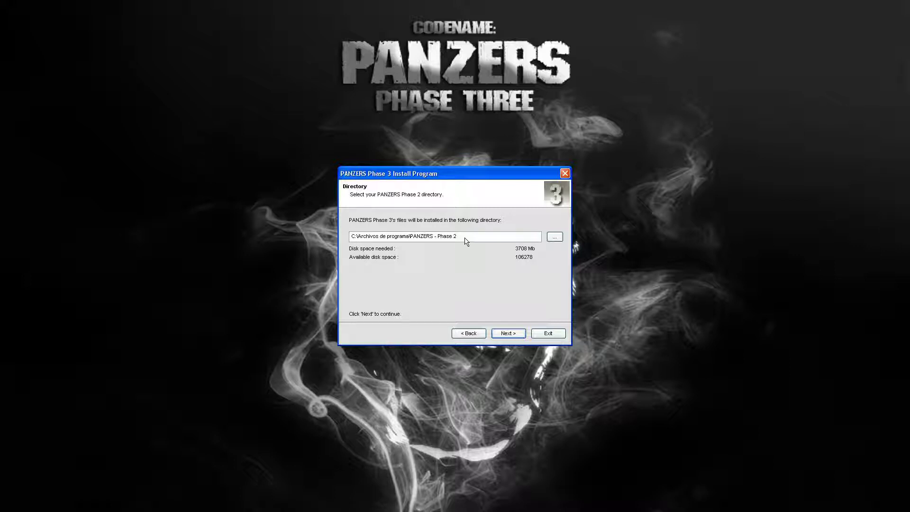
Set the installation directory to the desktop folder Nueva carpeta and start installing PANZERS Phase 3.
click(555, 237)
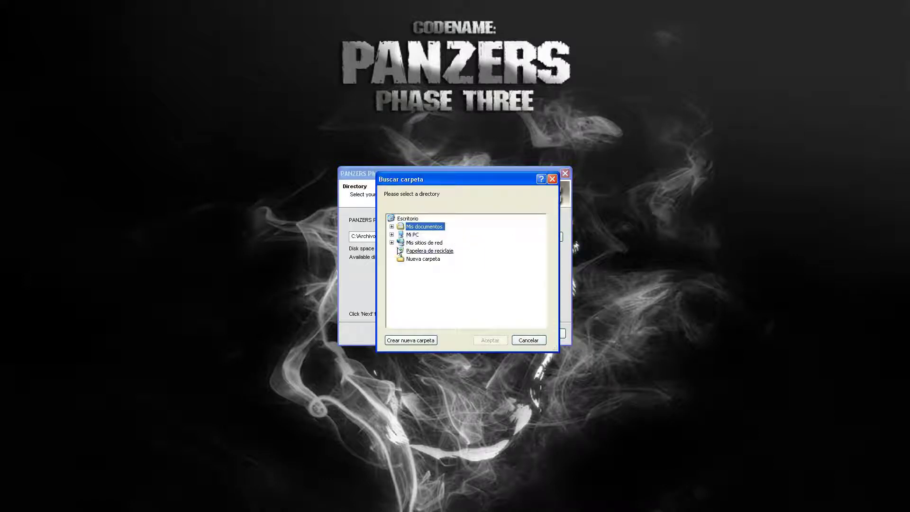
click(409, 219)
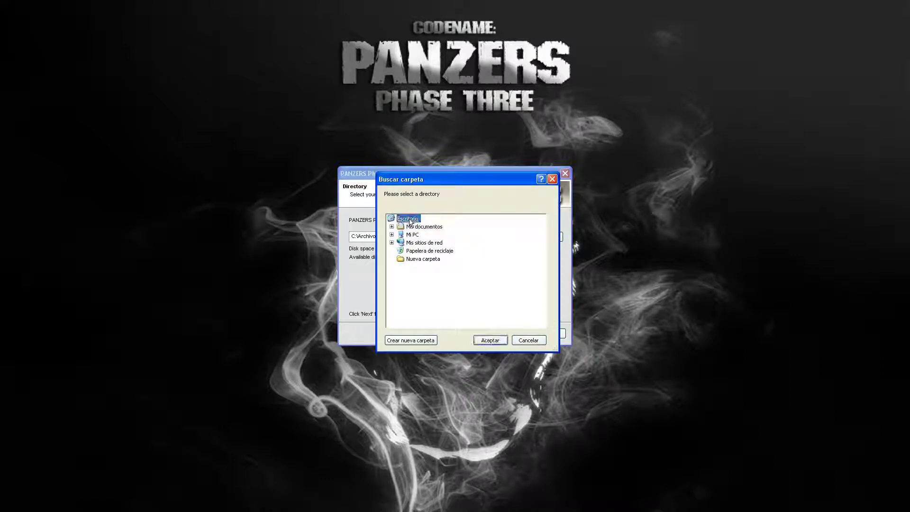
click(419, 260)
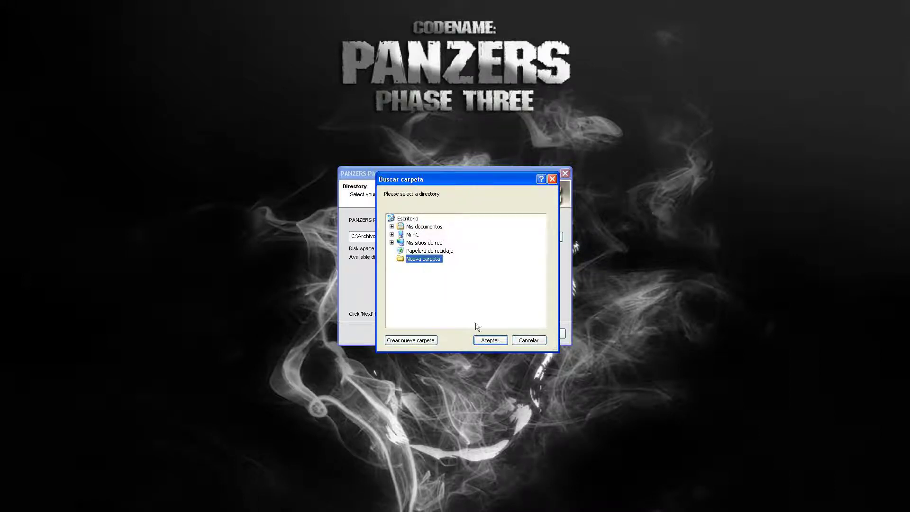
click(484, 340)
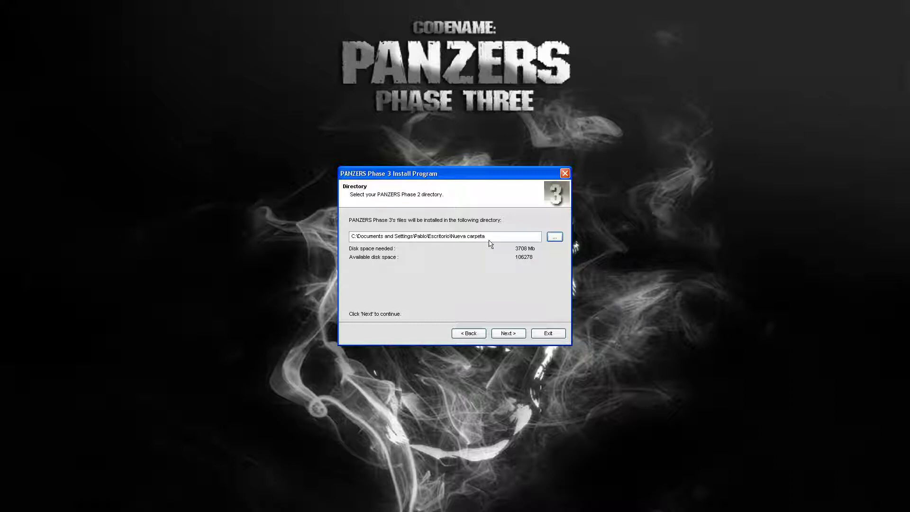
click(507, 333)
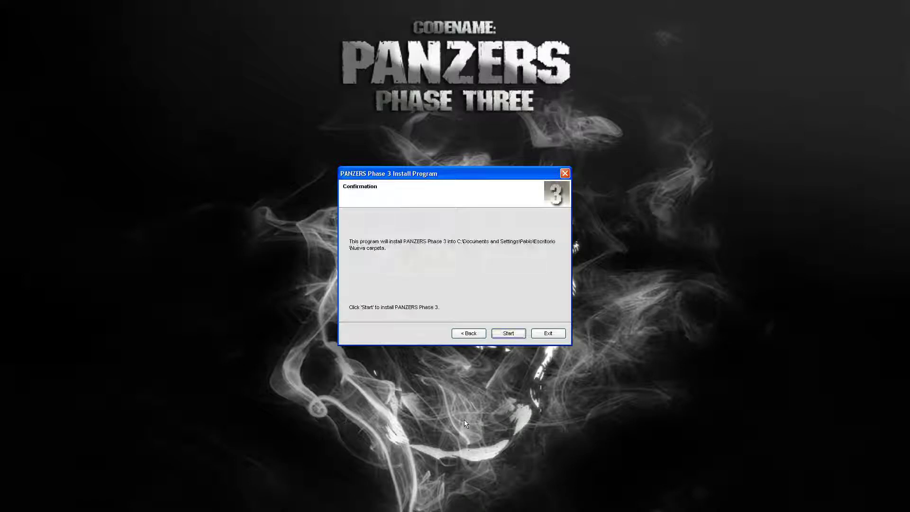
click(512, 334)
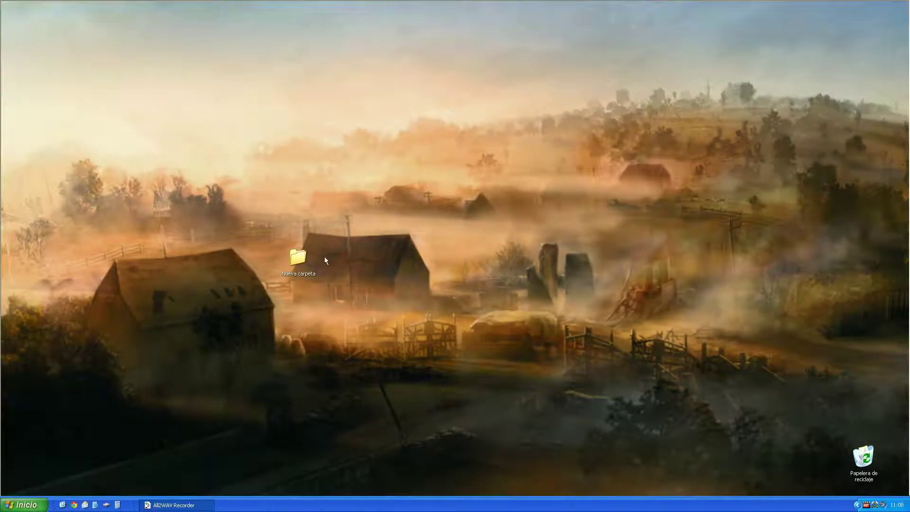
Open Nueva carpeta on the desktop and examine the installed Icons, Run and CP3 Development Pack folders and the Uninstal file.
double_click(296, 259)
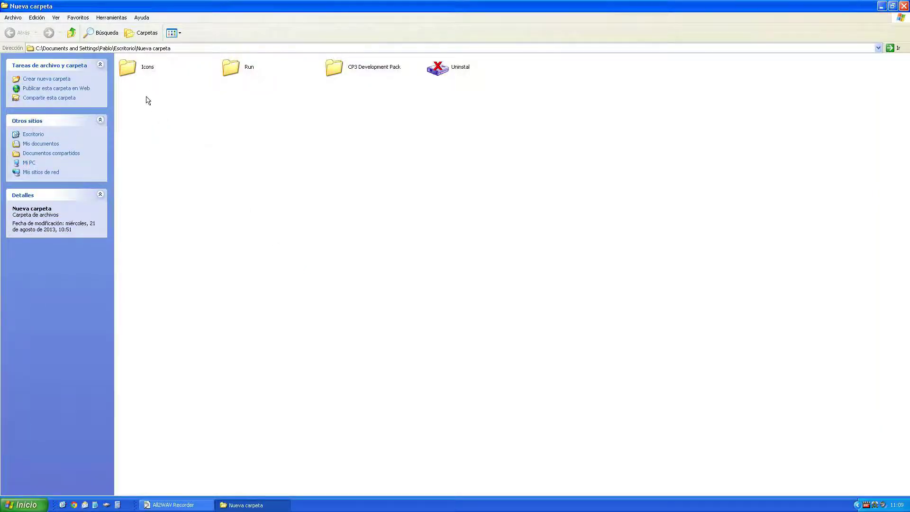
click(435, 72)
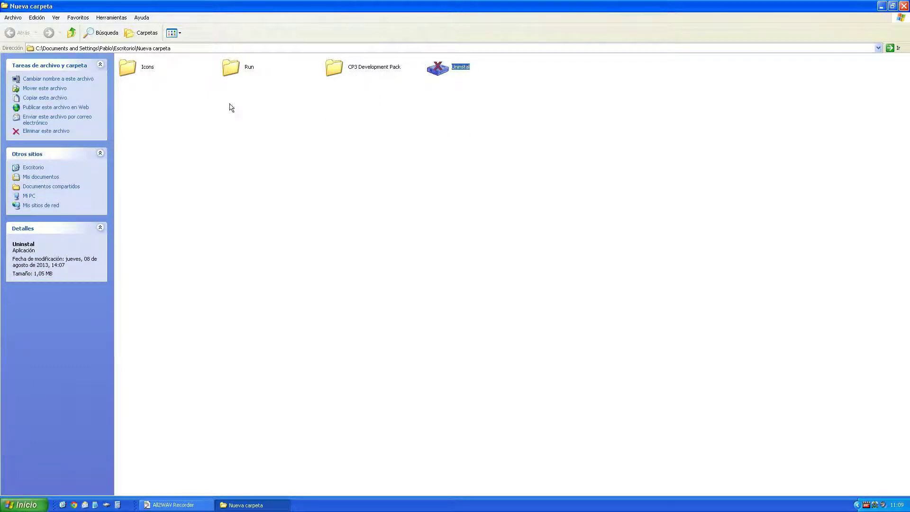
click(127, 72)
click(234, 70)
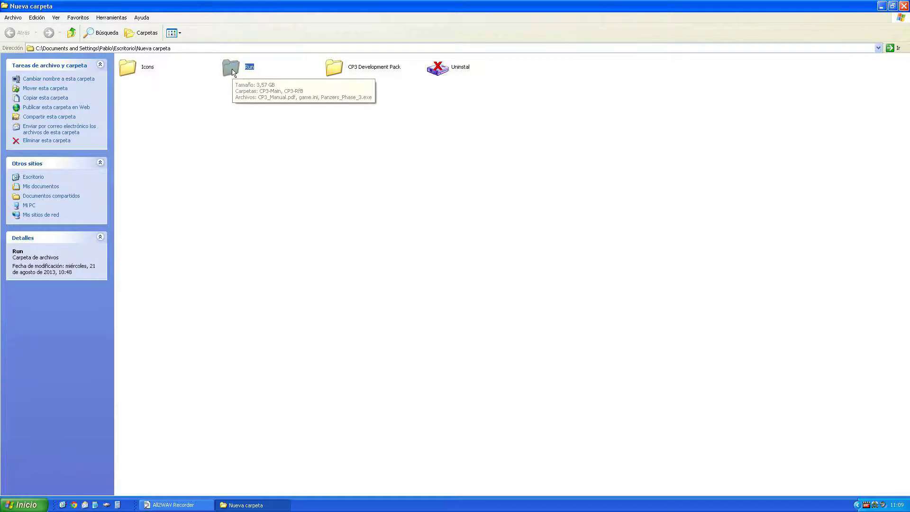
click(338, 71)
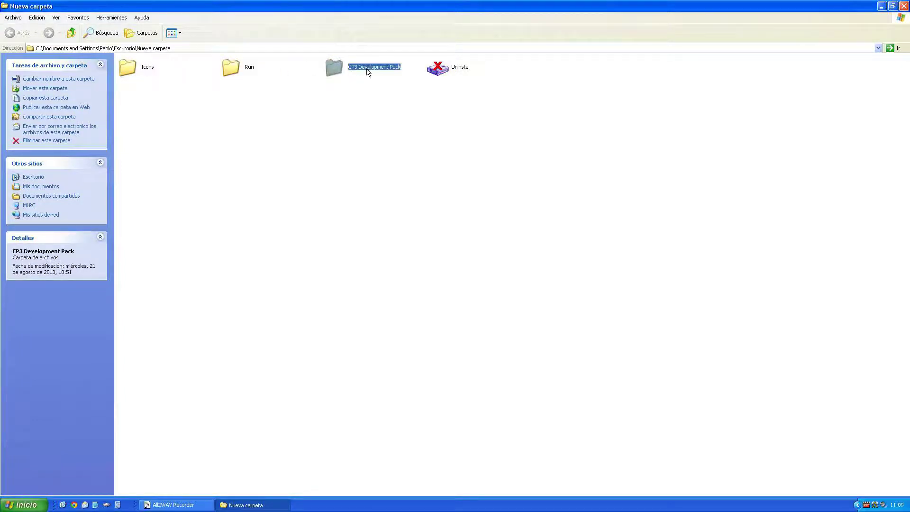
mouse_move(371, 73)
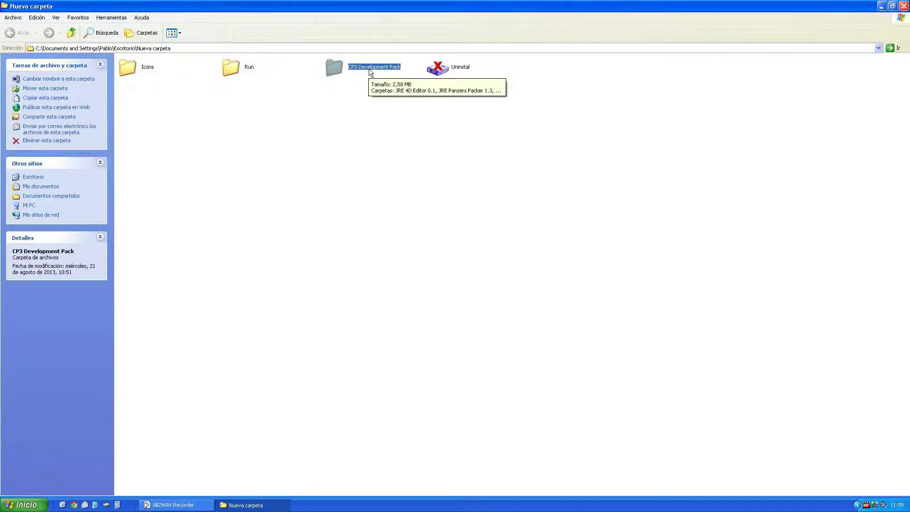
double_click(339, 70)
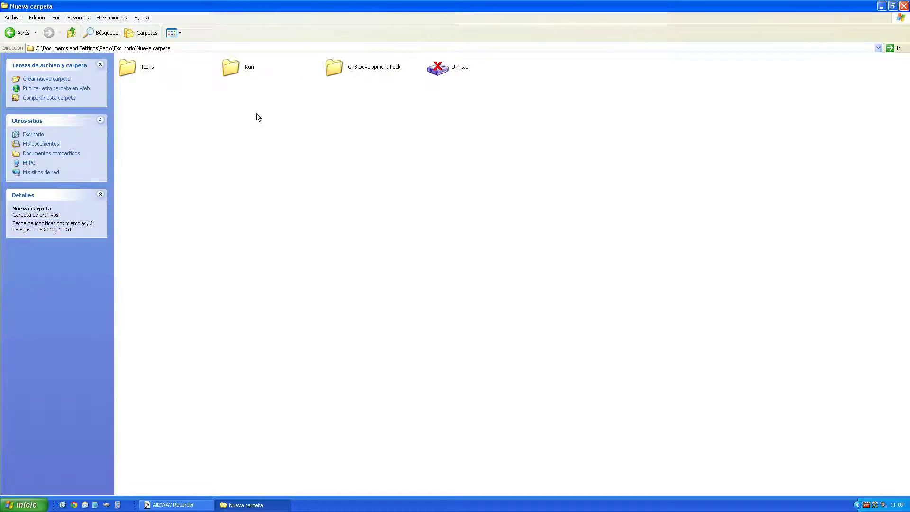
Copy the CP3-Main and CP3-RfB folders from the Run folder inside Nueva carpeta and close the window.
mouse_move(233, 67)
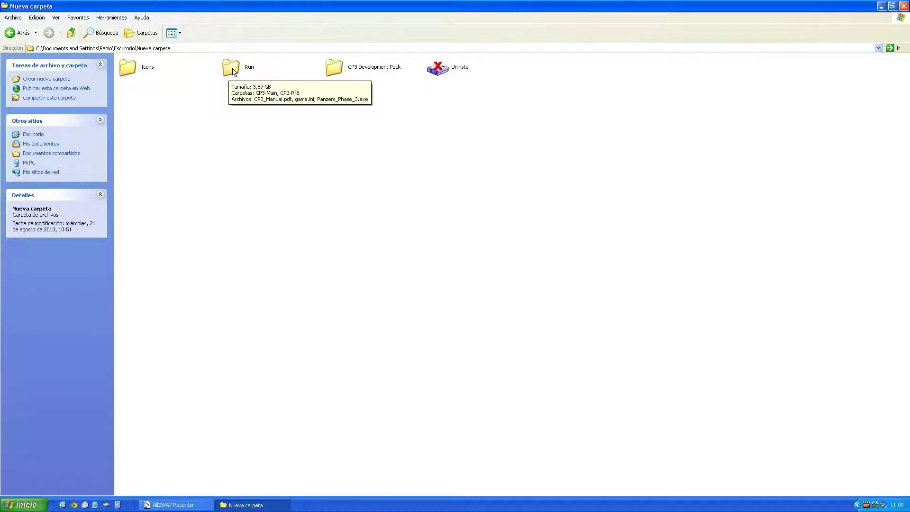
double_click(232, 68)
drag(308, 106, 136, 69)
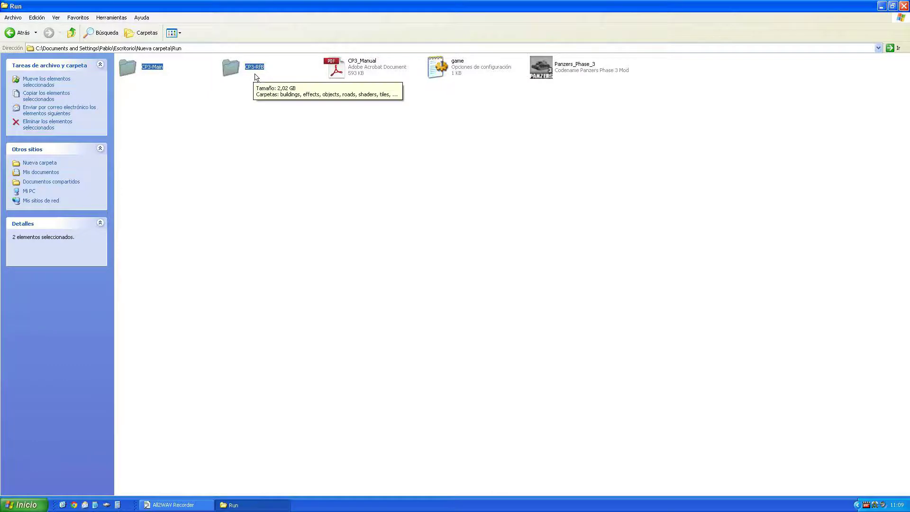
right_click(235, 66)
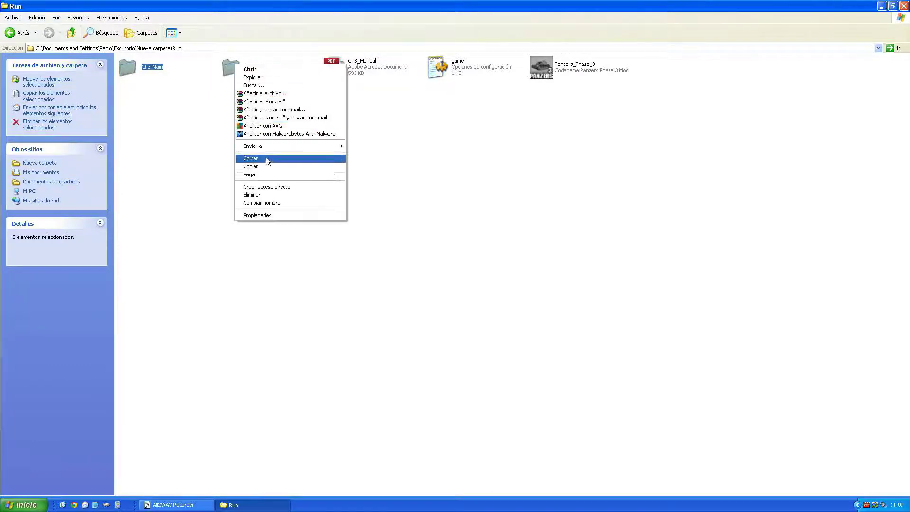
click(251, 166)
click(673, 176)
click(904, 6)
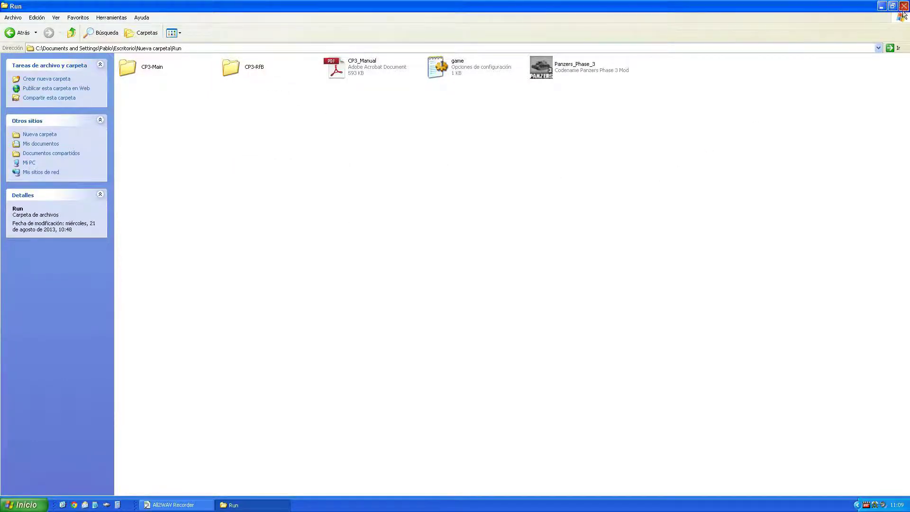
Paste the copied CP3-Main and CP3-RfB folders into C:\Archivos de programa\Panzers II.
click(24, 505)
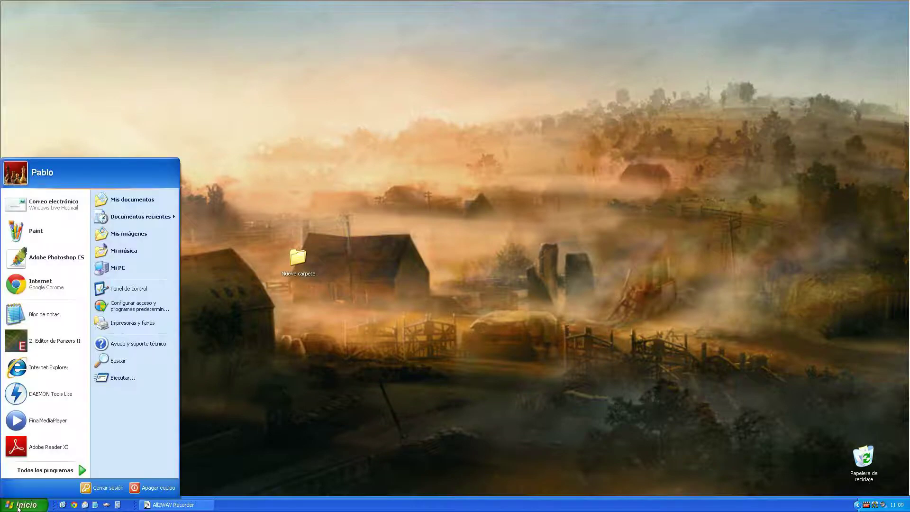
click(118, 268)
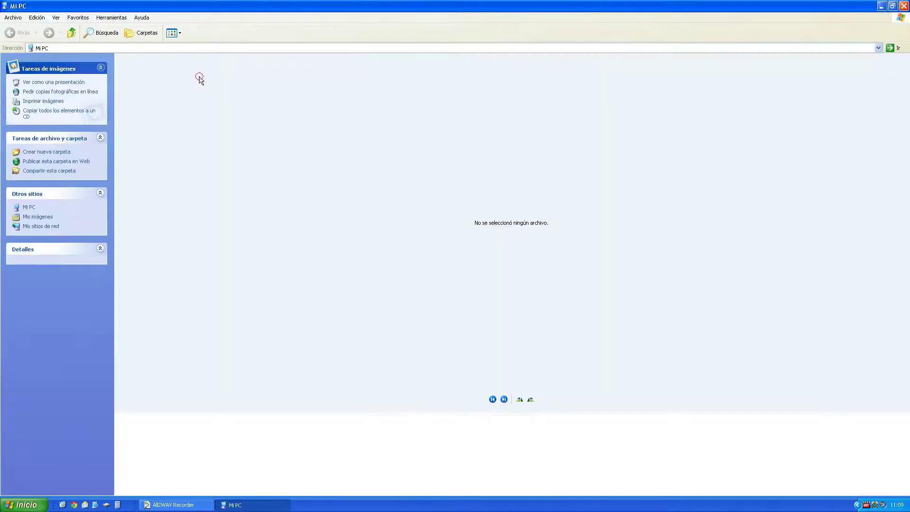
key(Return)
double_click(165, 441)
scroll(285, 332, down, 5)
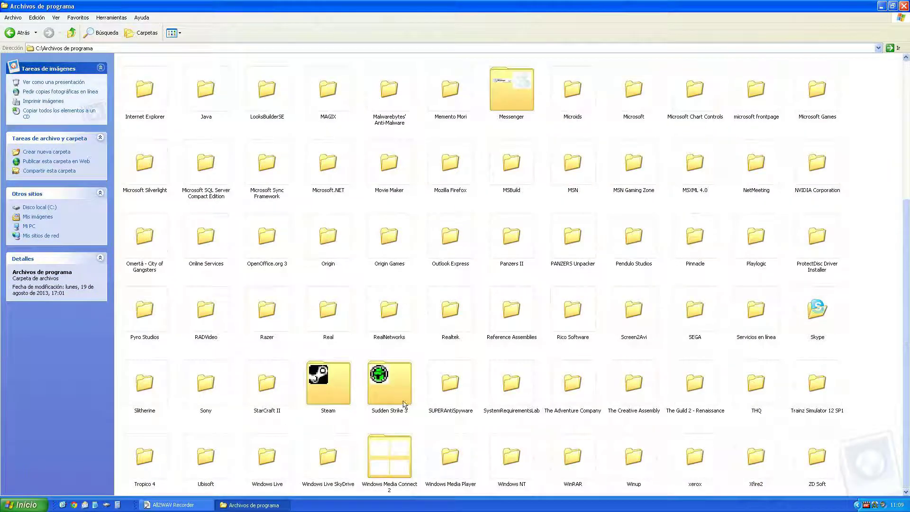
double_click(519, 239)
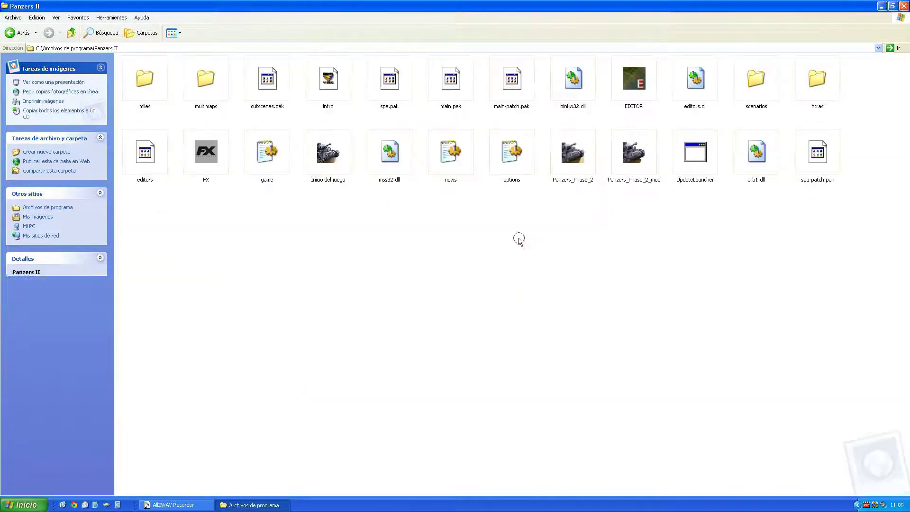
right_click(374, 241)
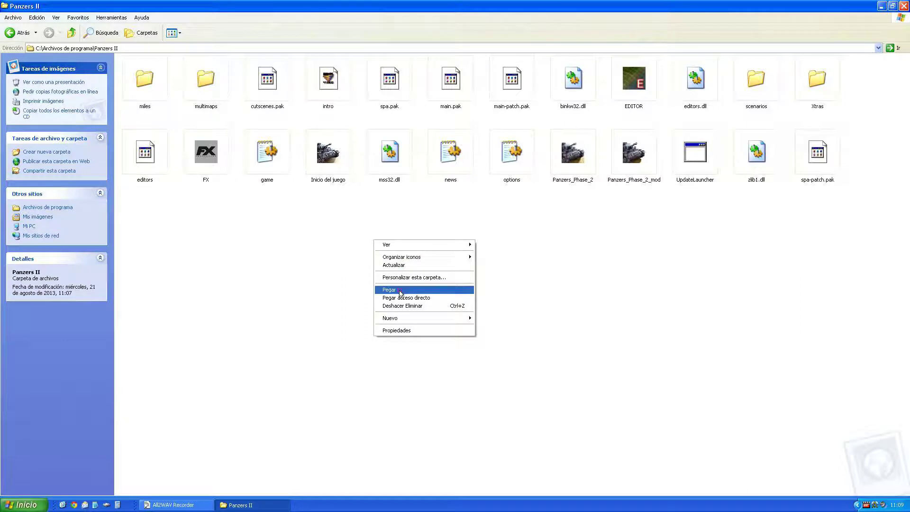
key(p)
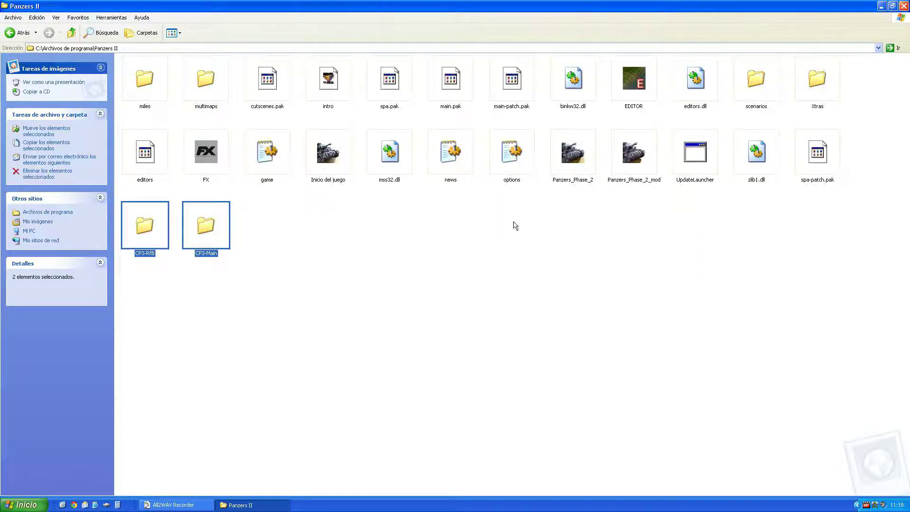
click(465, 301)
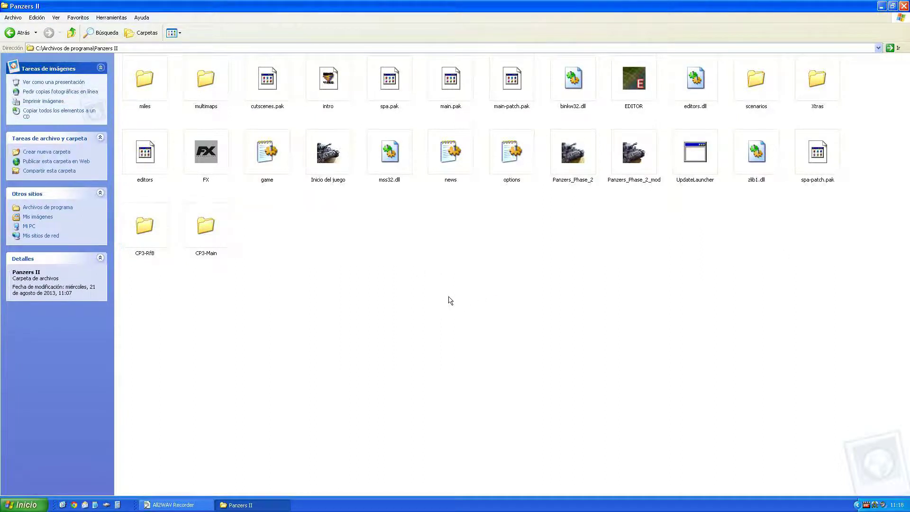
Back up the original game configuration file by copying it from the Panzers II folder to the desktop.
click(268, 155)
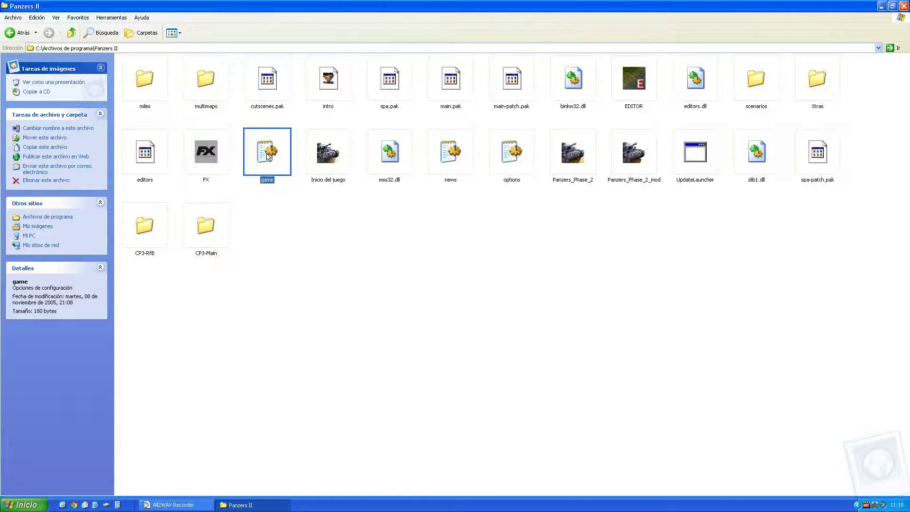
right_click(268, 156)
click(296, 264)
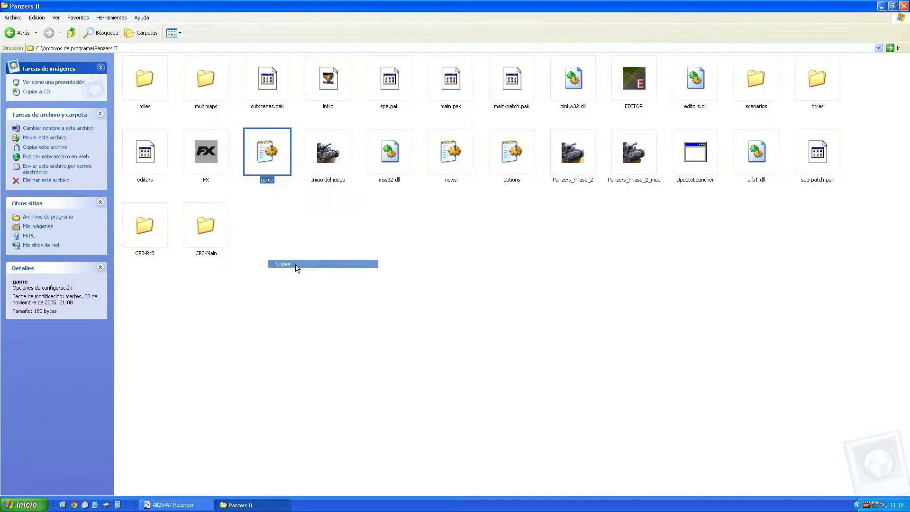
click(63, 503)
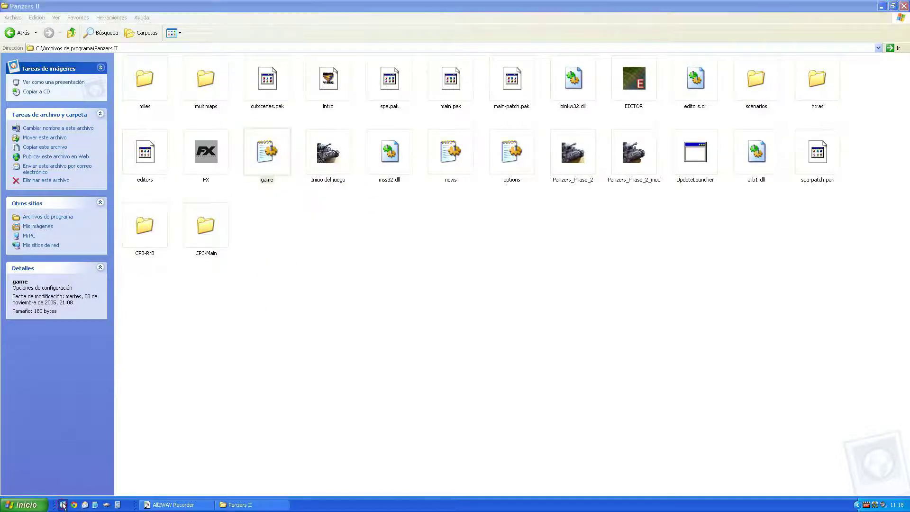
right_click(389, 196)
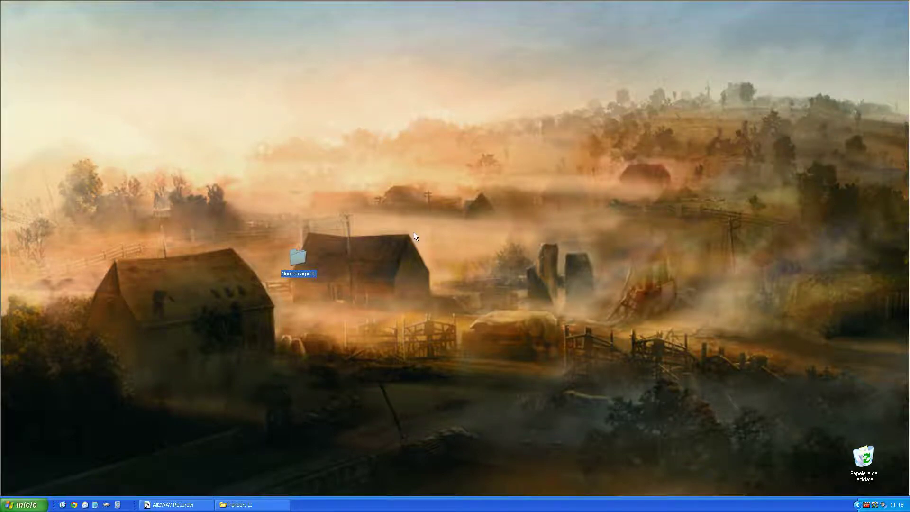
click(404, 221)
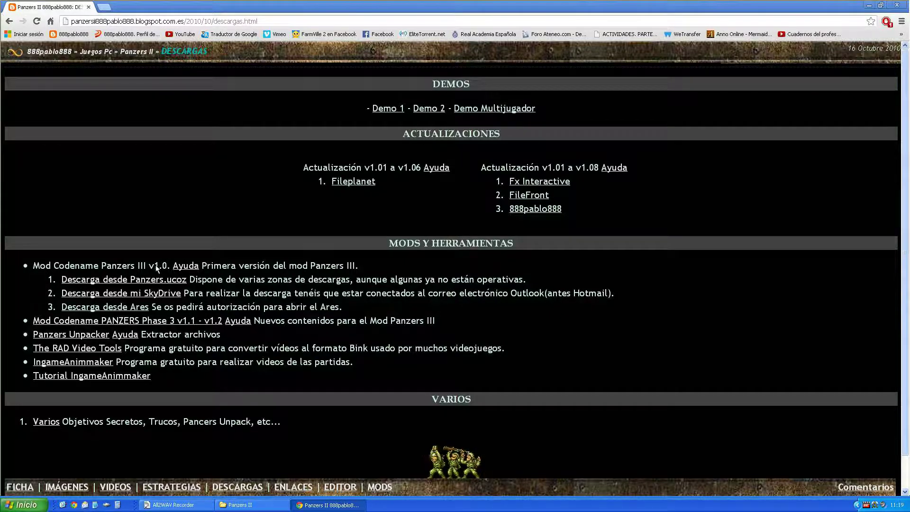
Open the help page for Mod Codename Panzers III v1.0 and copy its configuration text from [Paths] through Debug Level = 0.
click(186, 268)
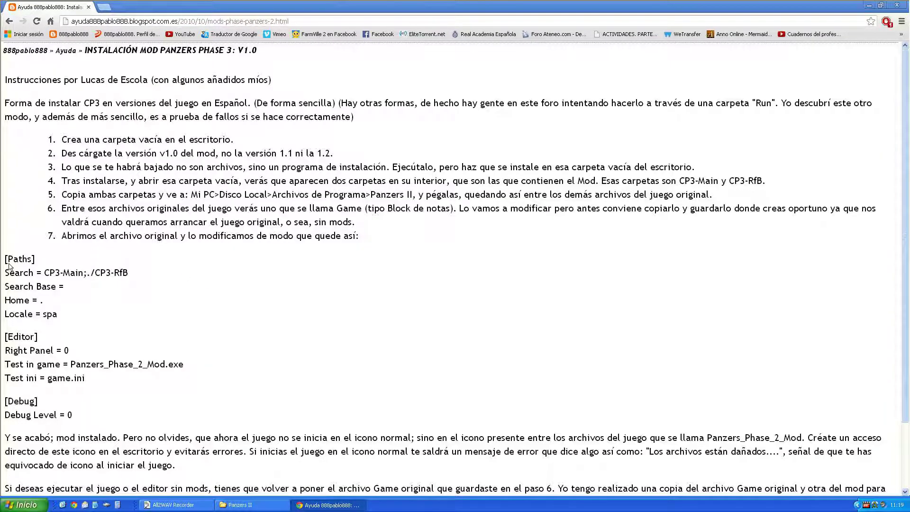
drag(5, 264, 89, 422)
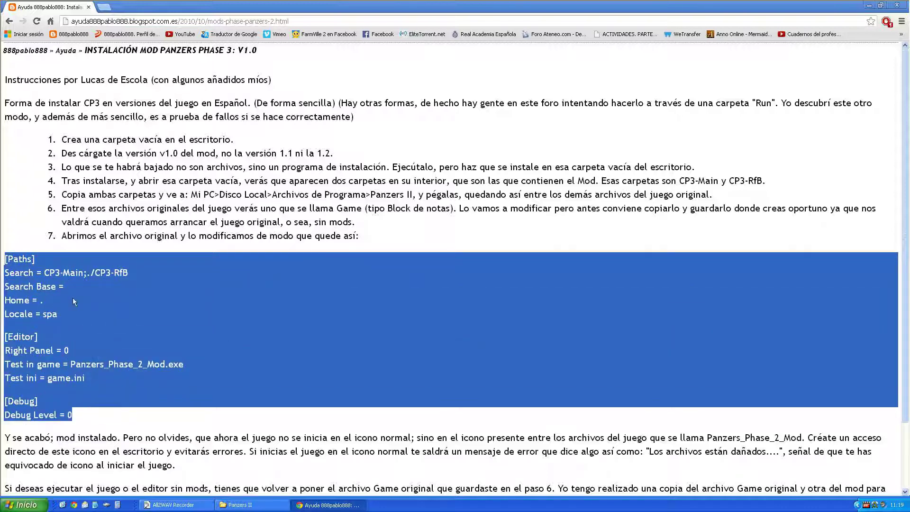
right_click(62, 287)
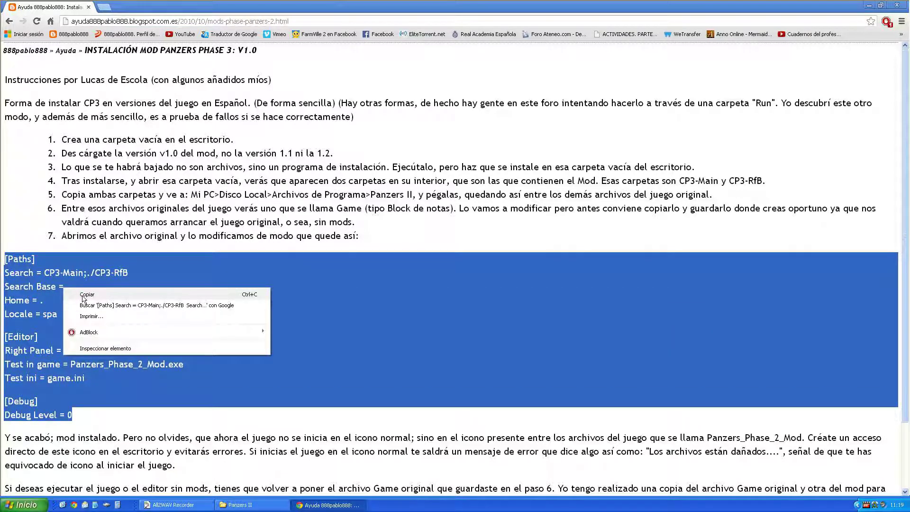
click(82, 295)
Replace all text of the game file in the Panzers II folder with the copied mod configuration, and save and close the file.
click(240, 505)
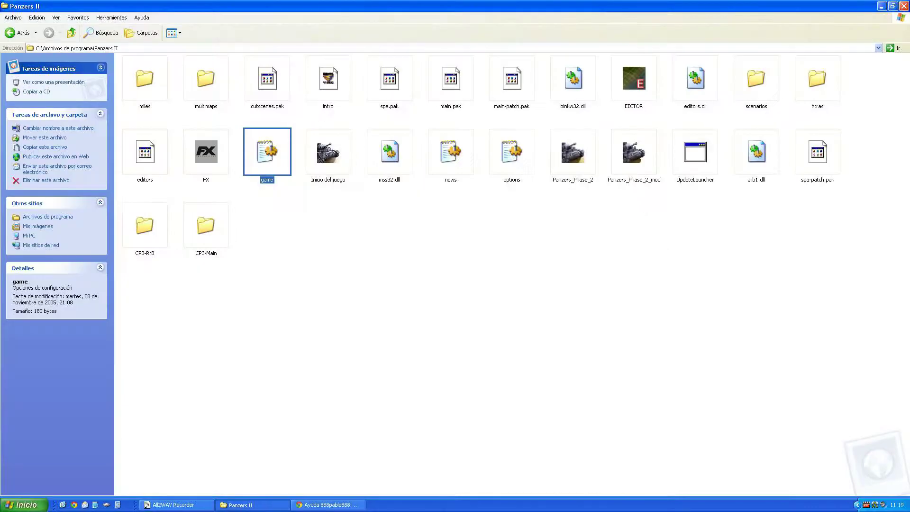
double_click(268, 155)
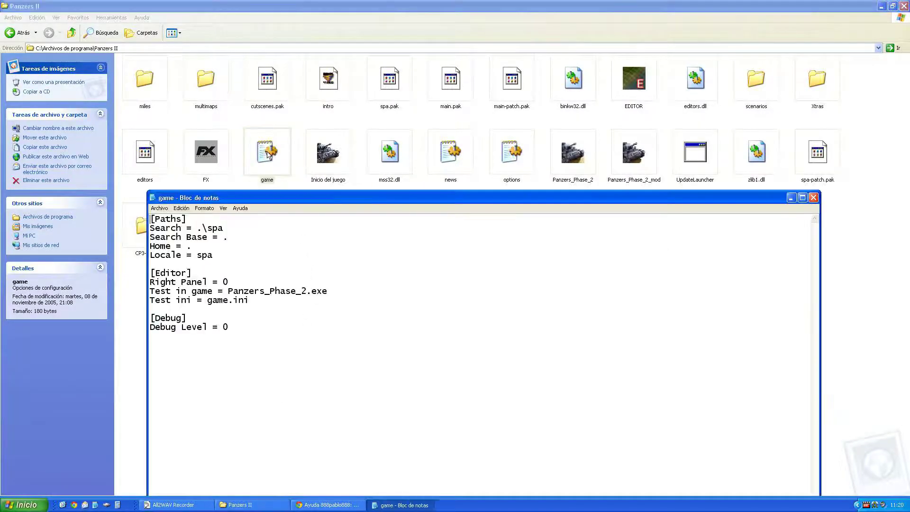
drag(258, 339, 104, 219)
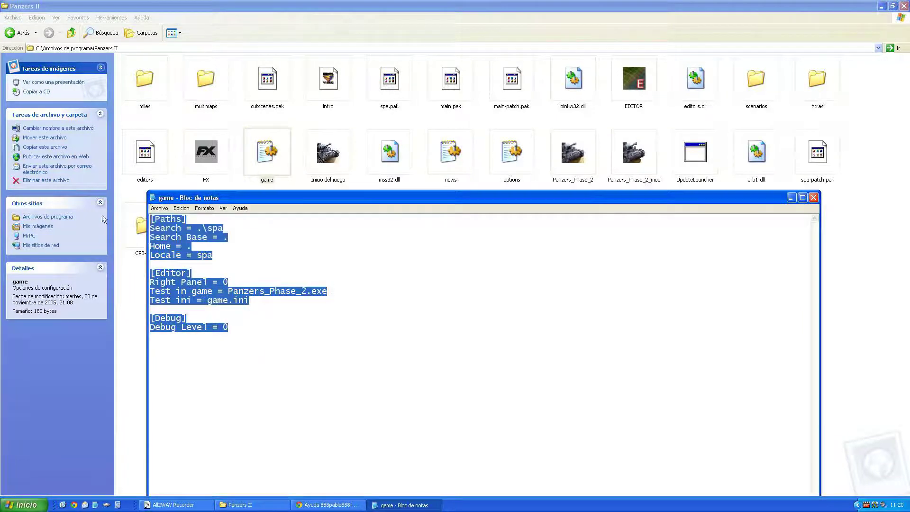
key(Delete)
right_click(184, 224)
click(194, 256)
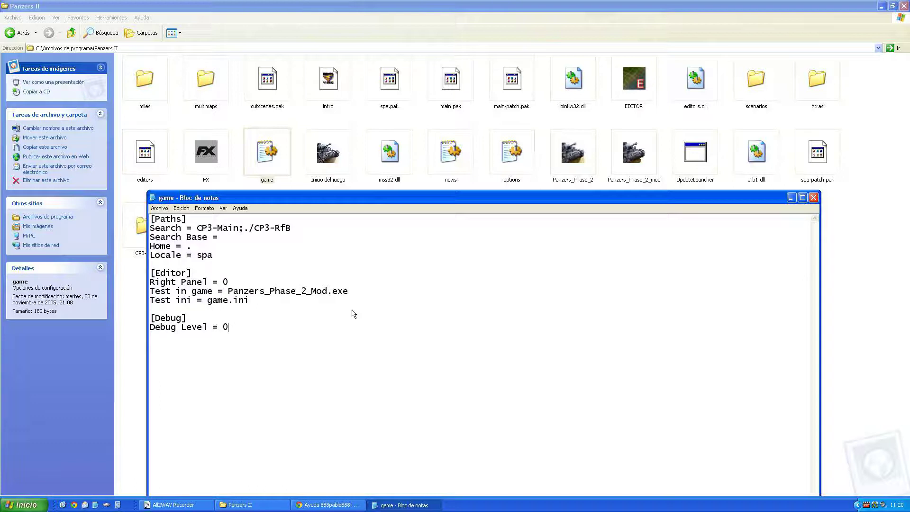
click(160, 208)
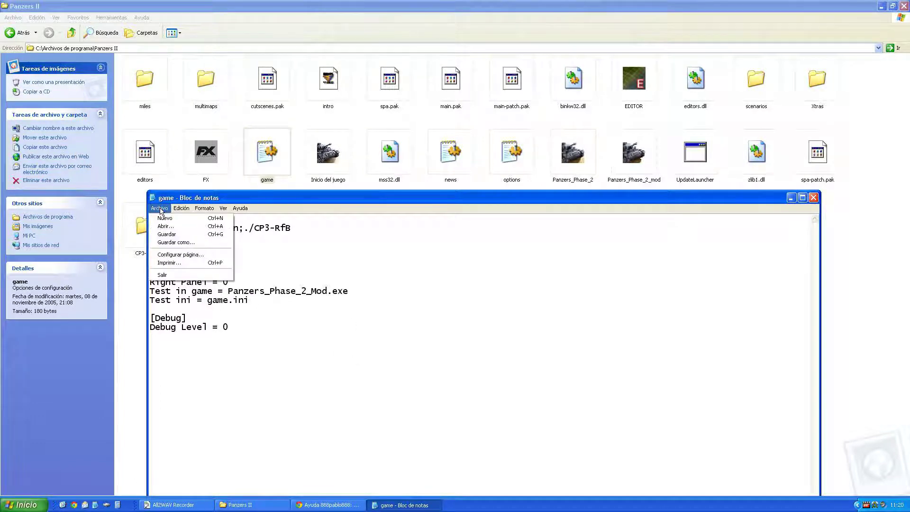
click(166, 234)
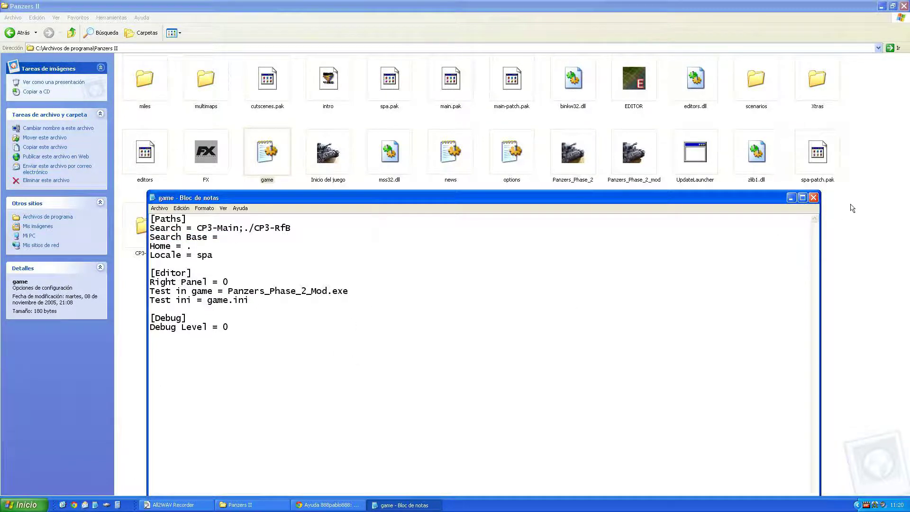
click(814, 198)
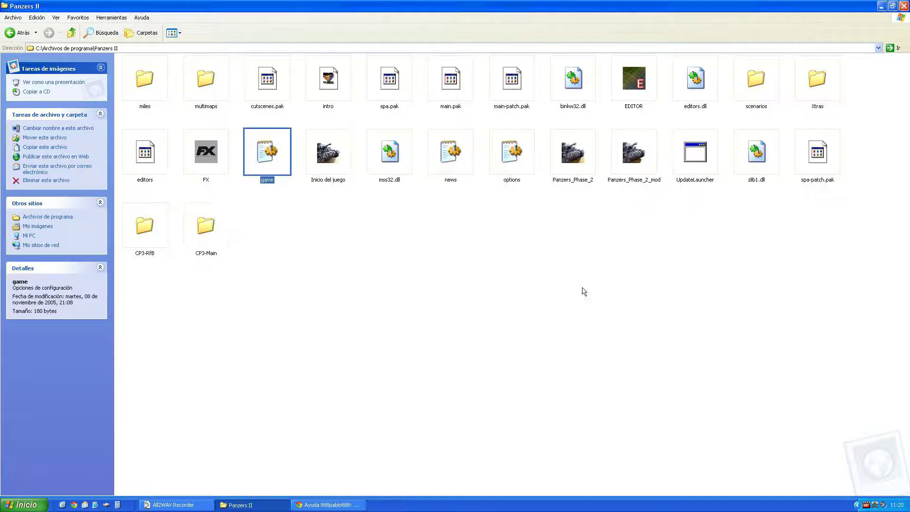
click(501, 285)
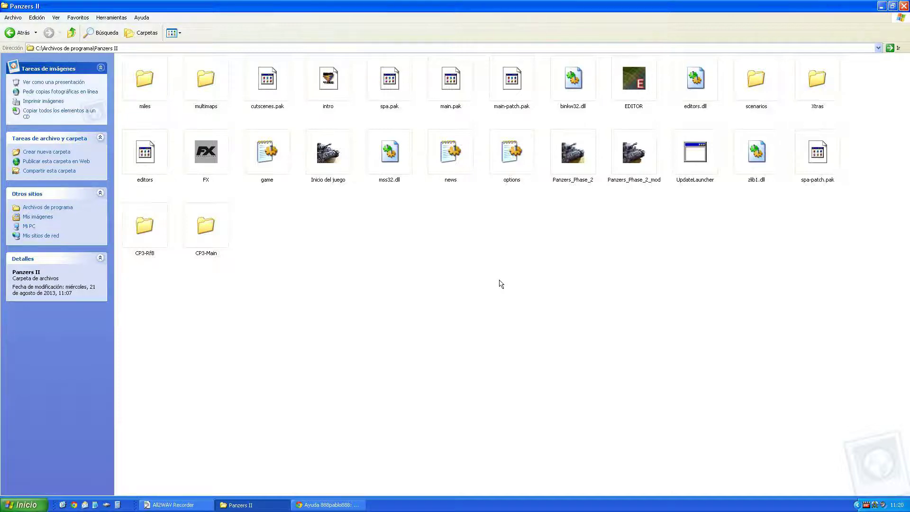
Restore the Panzers II window to a smaller size, and minimize it and the browser to show the desktop.
click(892, 6)
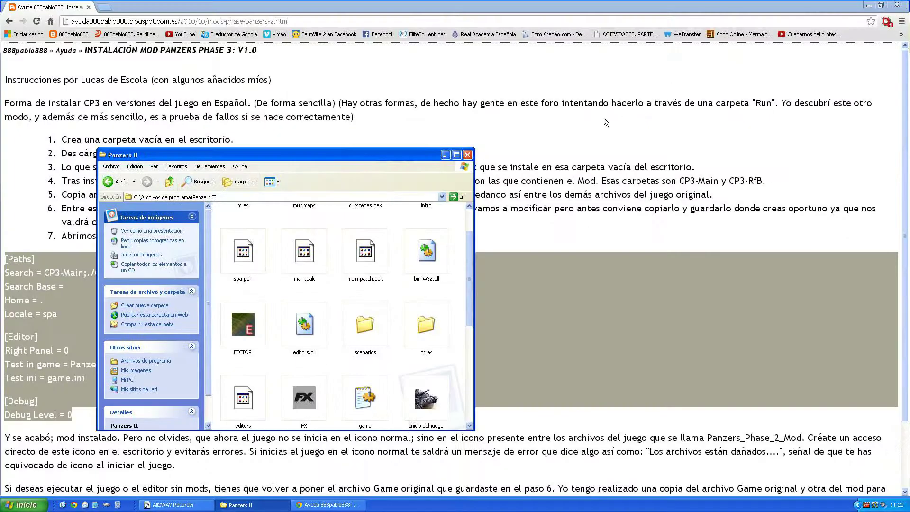
click(869, 5)
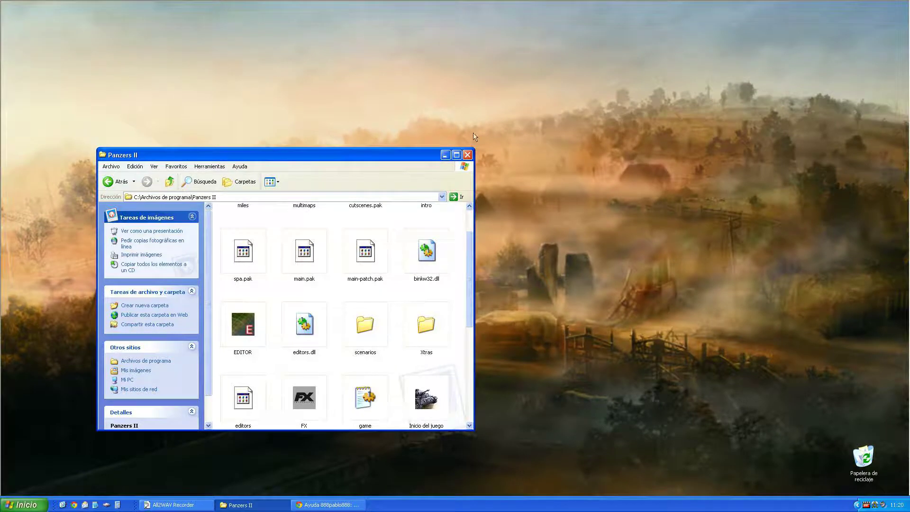
click(446, 155)
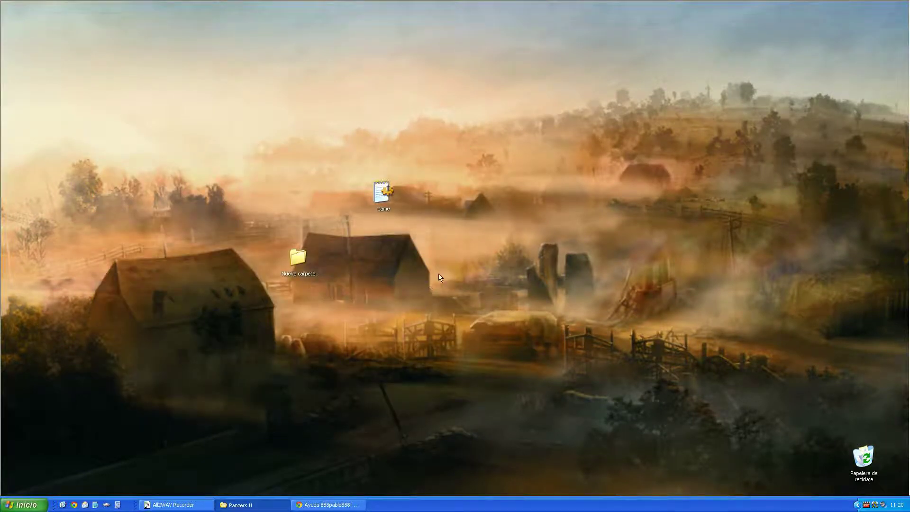
Copy CP3-Main and CP3-RfB again from the Run folder in Nueva carpeta, and return to the Panzers II folder window.
double_click(298, 259)
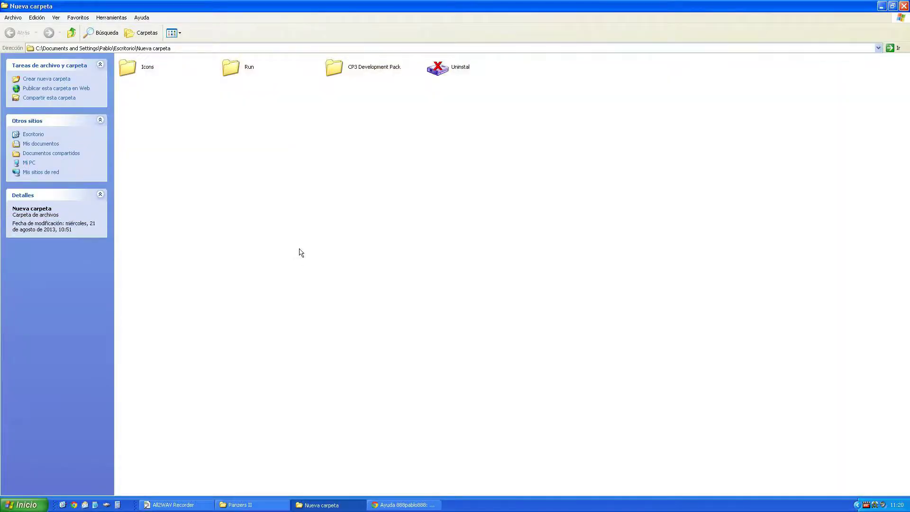
double_click(229, 68)
drag(287, 89, 109, 68)
right_click(135, 65)
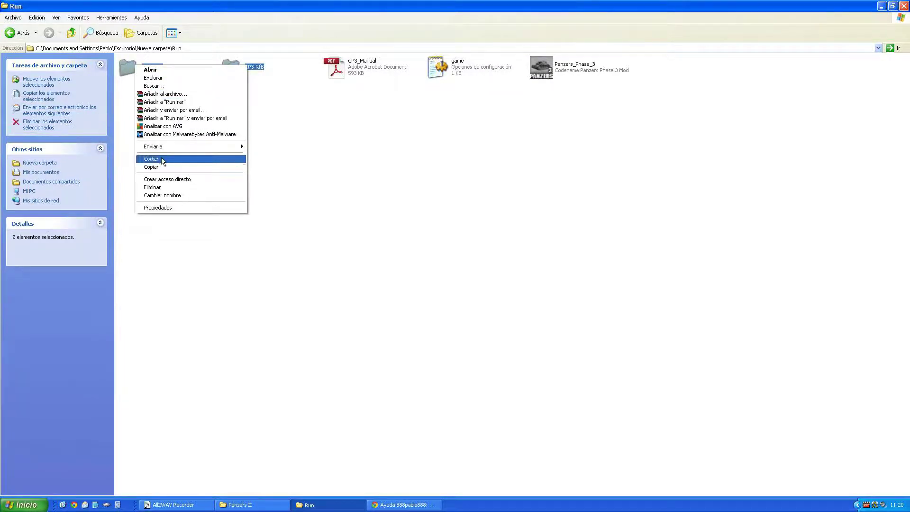
click(181, 167)
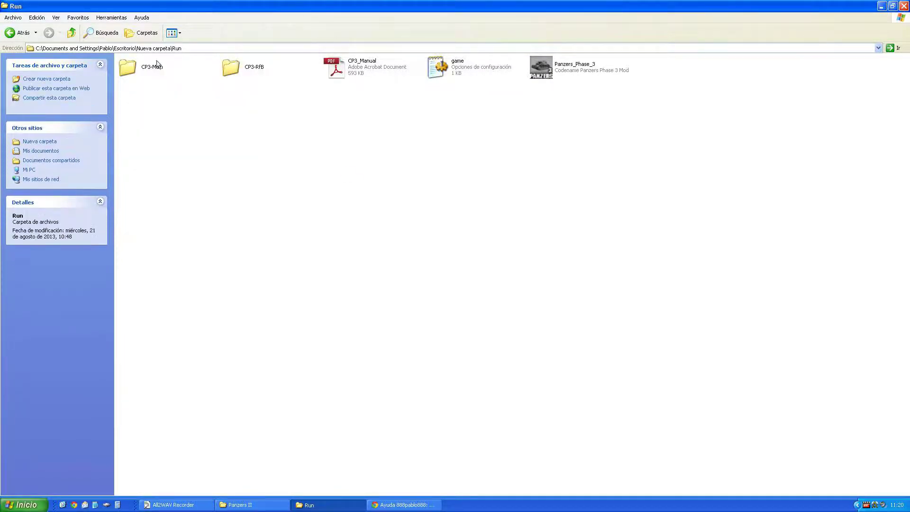
click(905, 6)
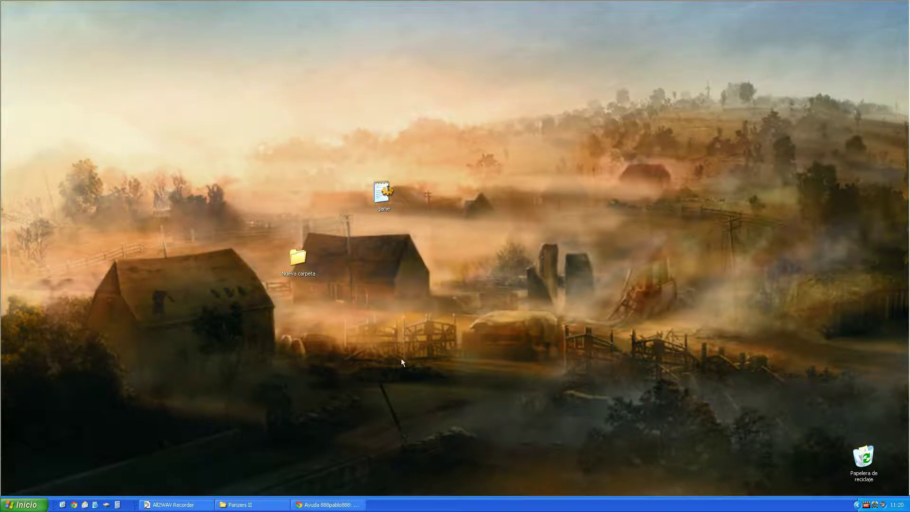
click(242, 505)
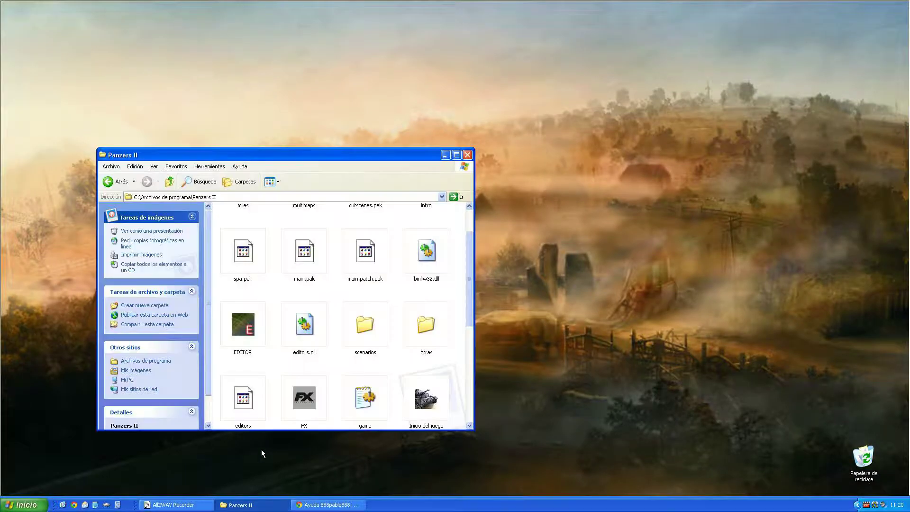
Maximize the Panzers II folder window and review the configuration text in its game file, closing the file when done.
click(456, 155)
drag(310, 285, 134, 217)
click(437, 297)
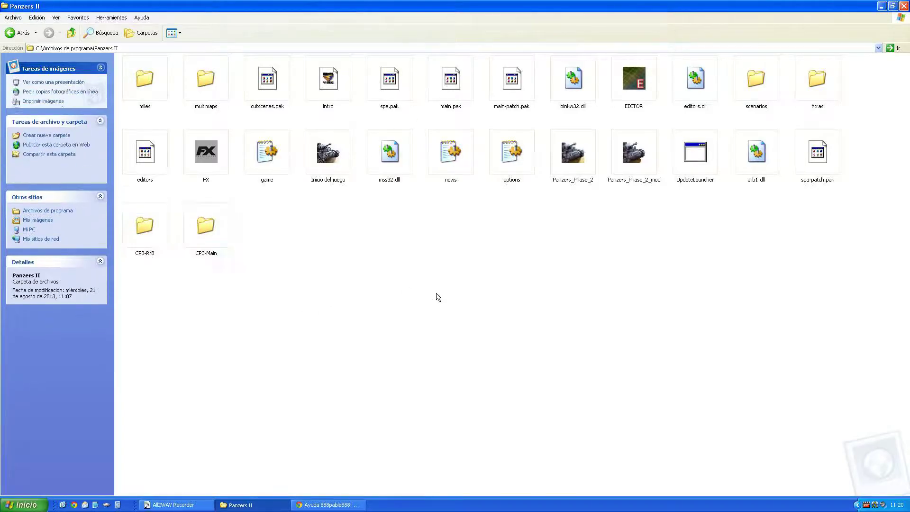
double_click(267, 152)
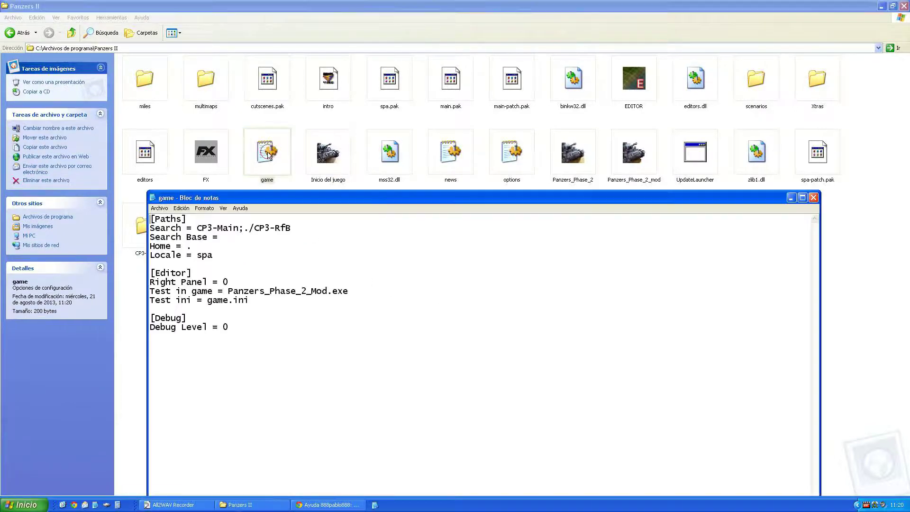
drag(511, 203, 512, 227)
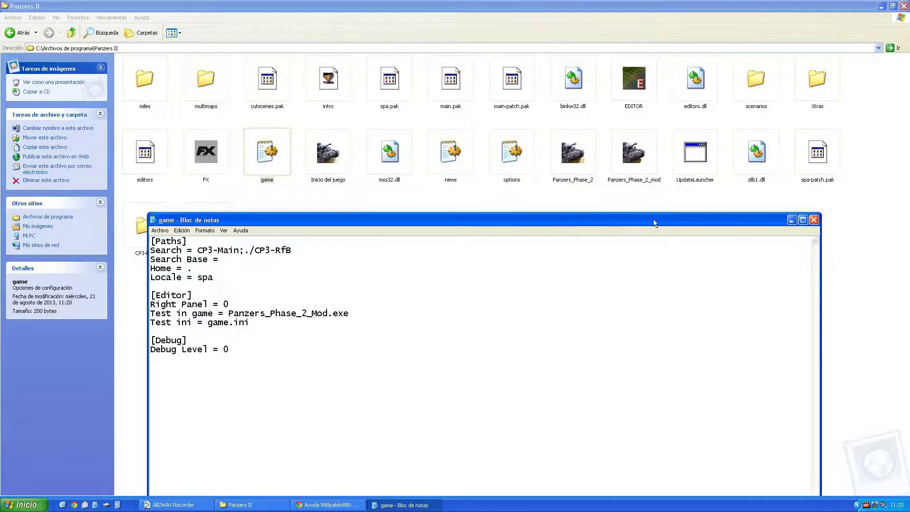
drag(476, 224, 427, 184)
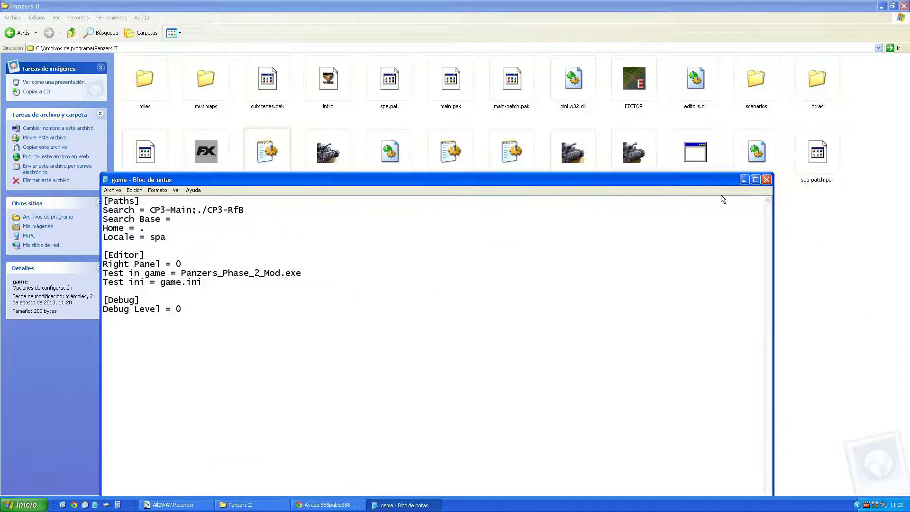
click(768, 179)
drag(247, 215, 124, 270)
click(334, 300)
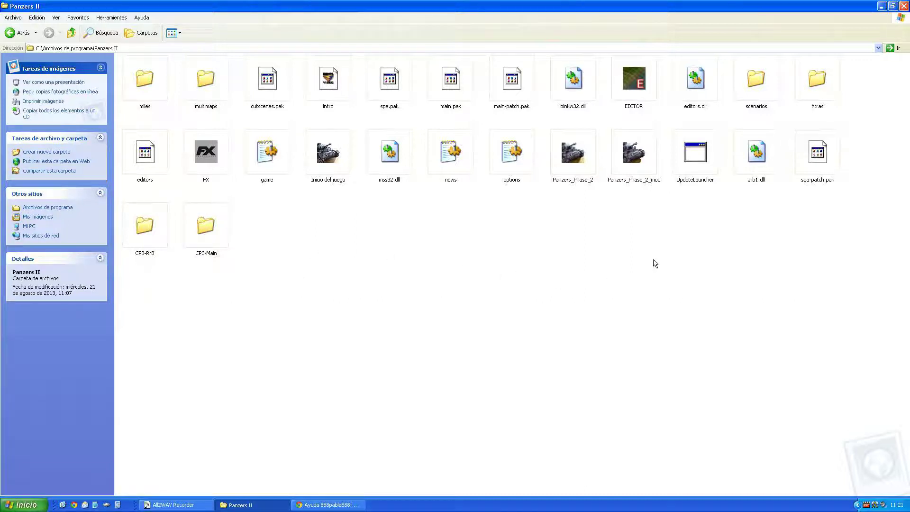
click(635, 164)
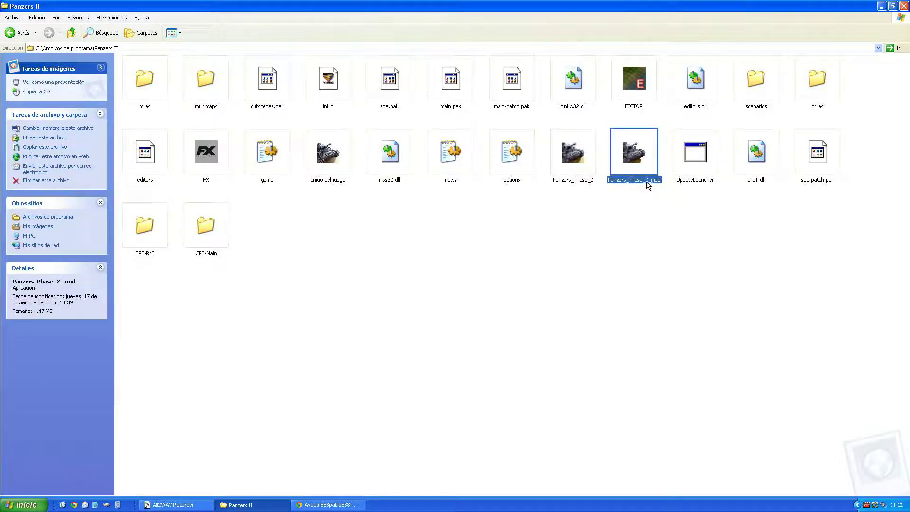
mouse_move(654, 185)
click(410, 246)
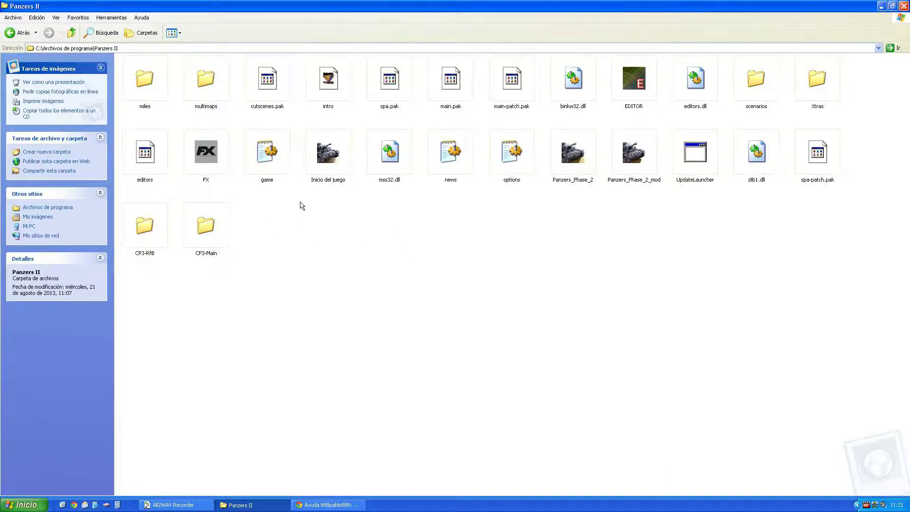
Copy the modded game file from the Panzers II folder and minimize the window to show the desktop.
mouse_move(639, 83)
right_click(273, 158)
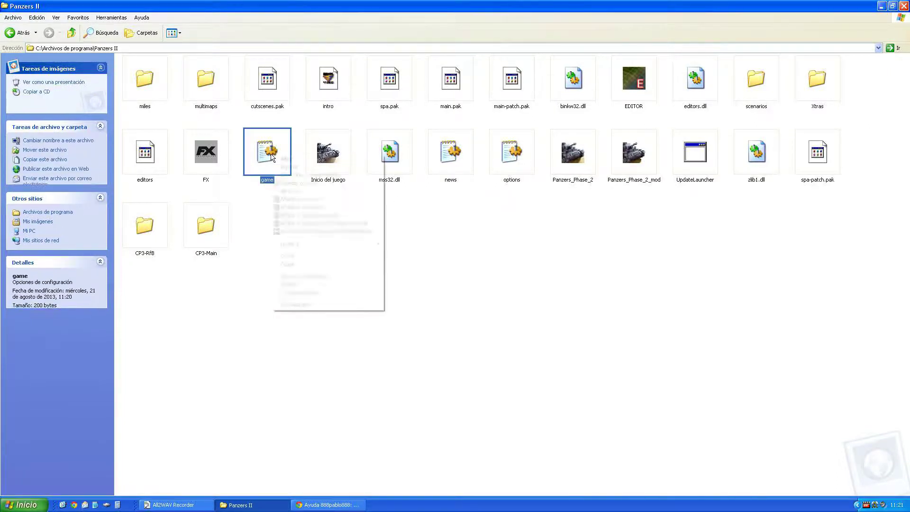
click(303, 264)
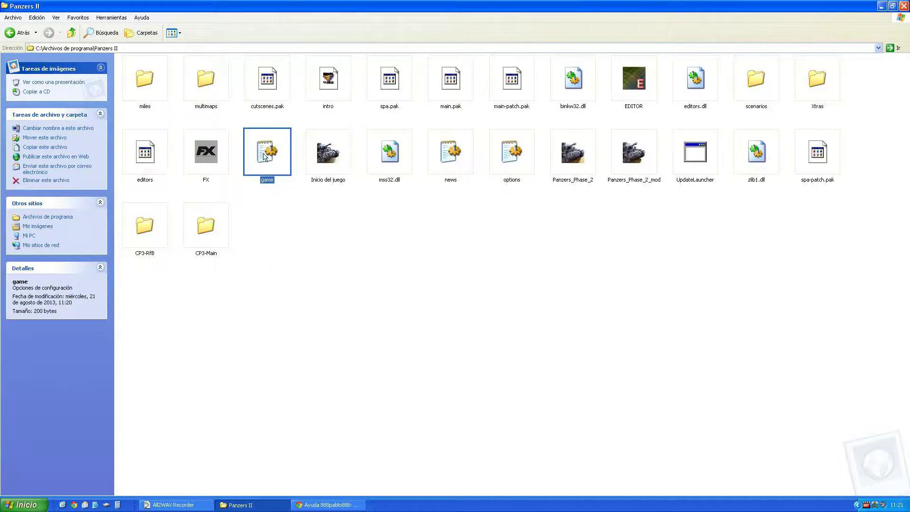
mouse_move(269, 158)
click(882, 6)
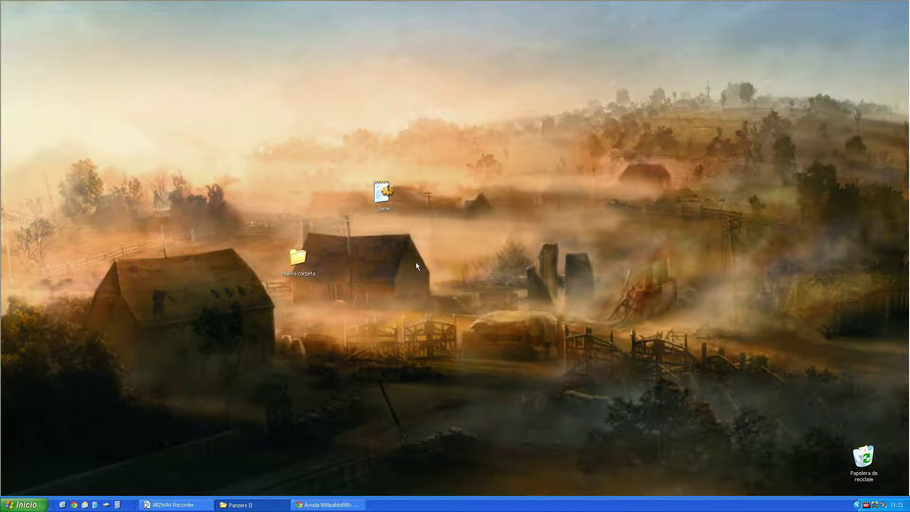
Create a desktop folder named Game Original and move the original game file from the desktop into it.
right_click(493, 207)
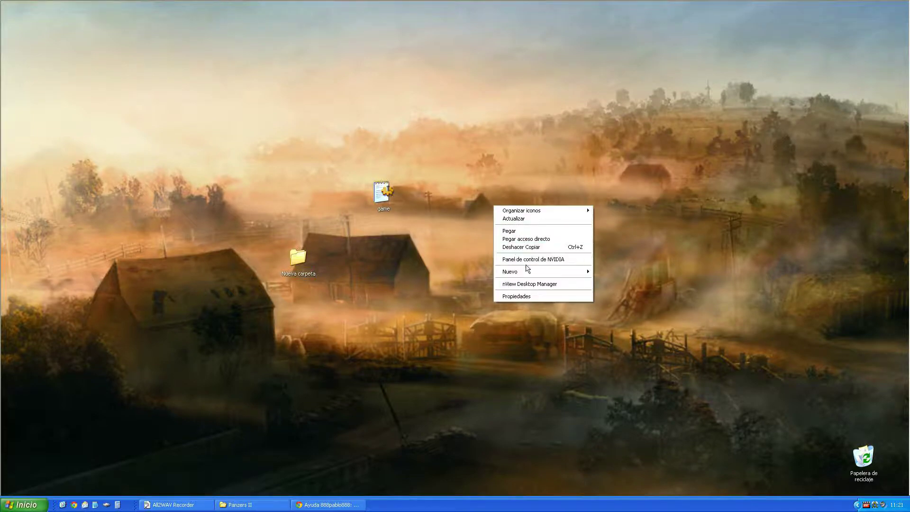
mouse_move(527, 270)
click(605, 273)
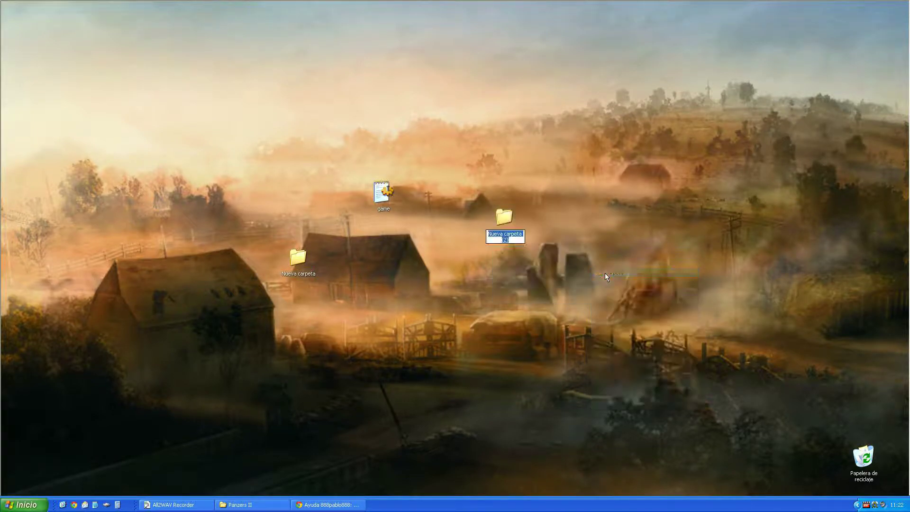
text(Game)
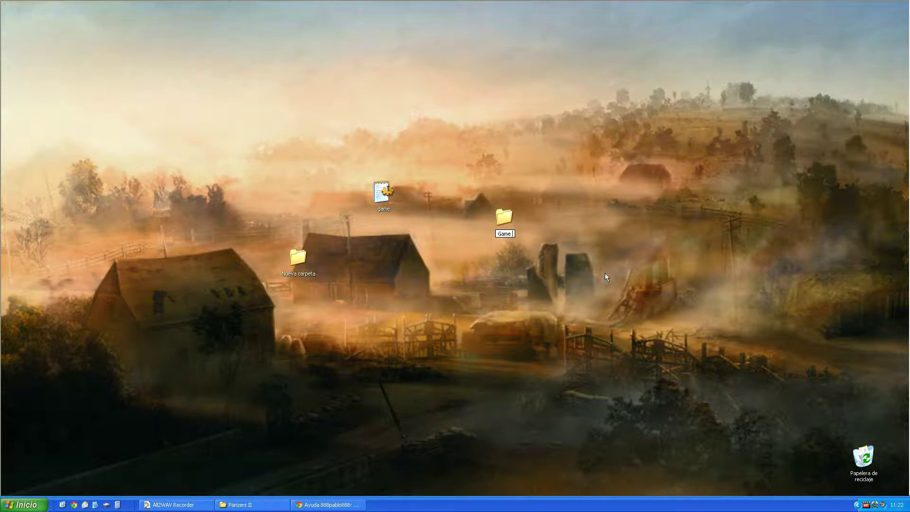
text( Original)
key(Return)
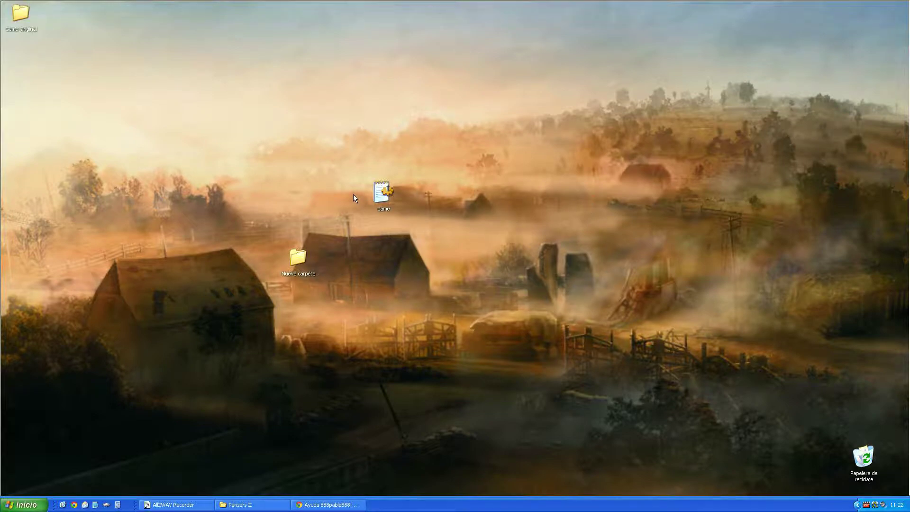
drag(378, 197, 18, 23)
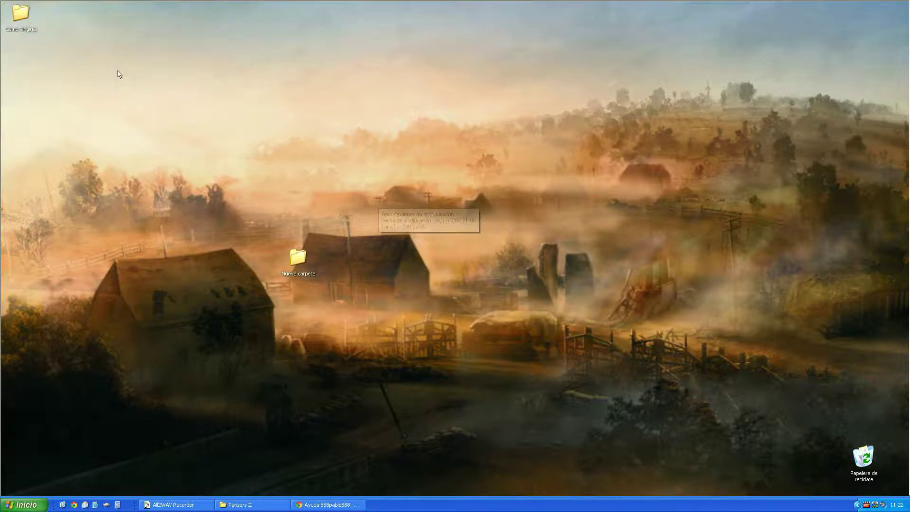
Paste the modded game file onto the desktop and move it into a new folder named Game Mod.
right_click(294, 125)
click(314, 152)
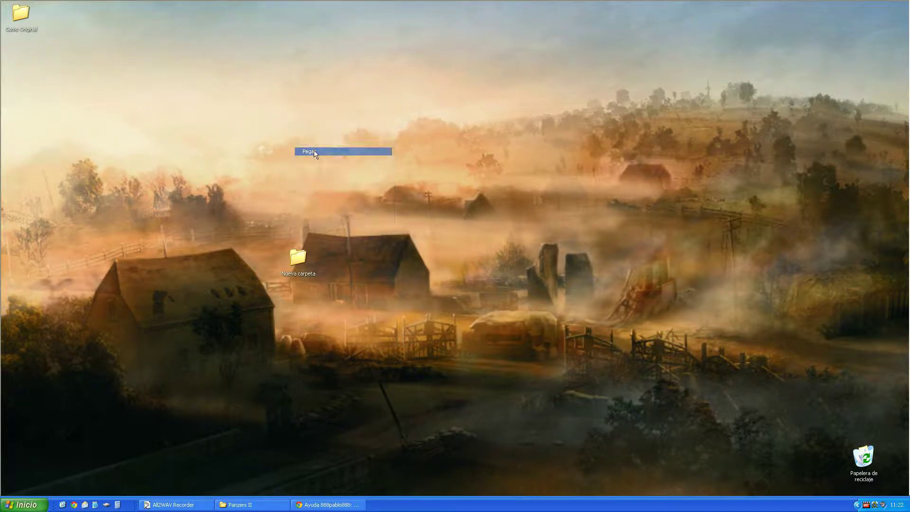
click(424, 168)
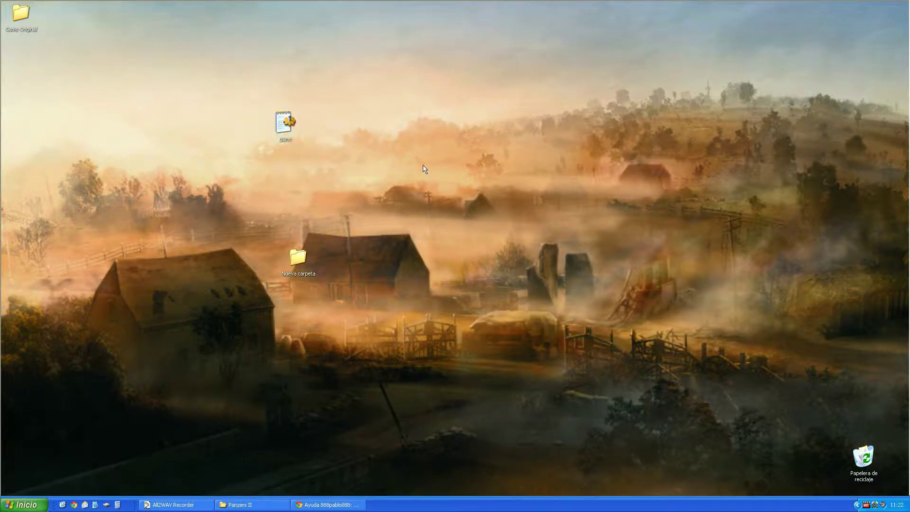
right_click(424, 169)
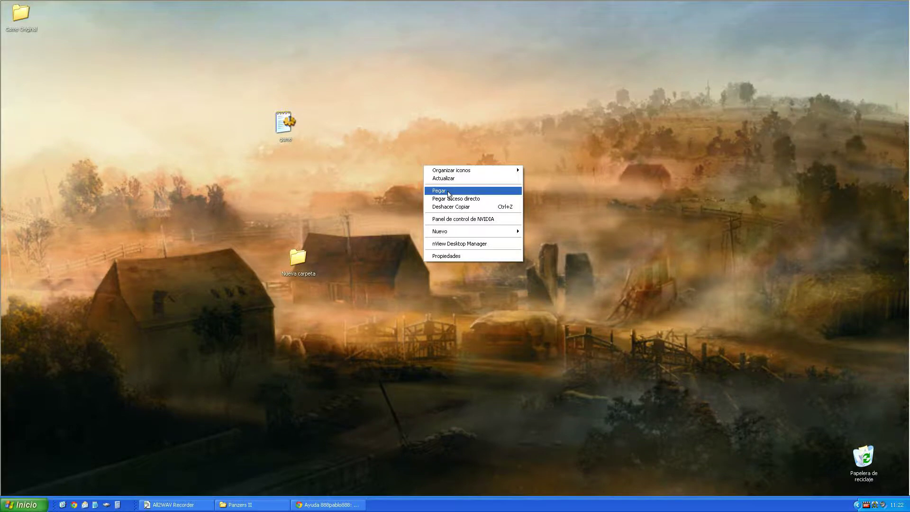
mouse_move(474, 231)
click(542, 232)
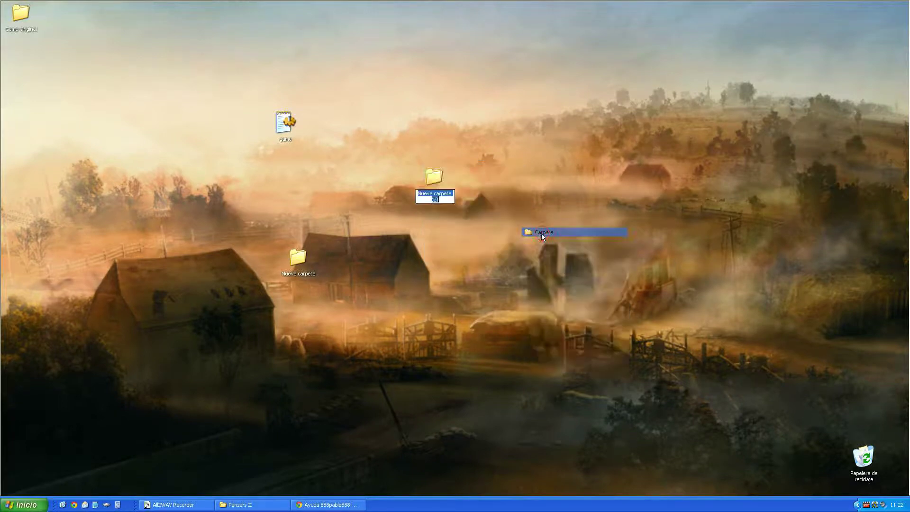
text(G)
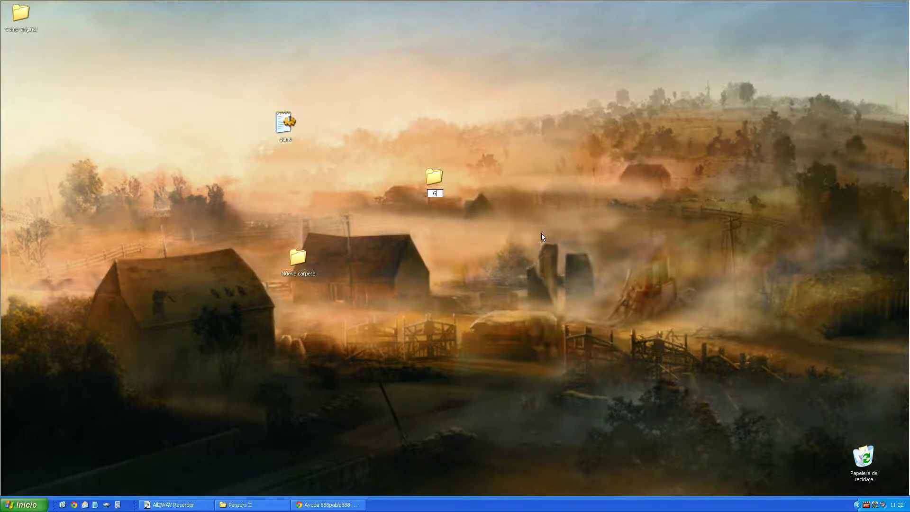
text(ame Mod)
key(Return)
drag(292, 127, 435, 181)
Move the Game Original and Game Mod folders together into Nueva carpeta on the desktop.
drag(26, 18, 369, 166)
drag(317, 138, 499, 221)
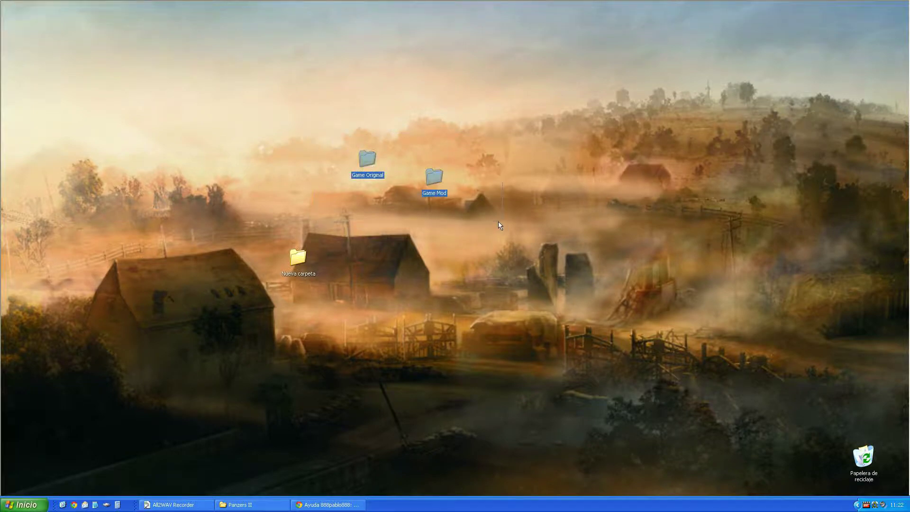
drag(364, 157, 297, 258)
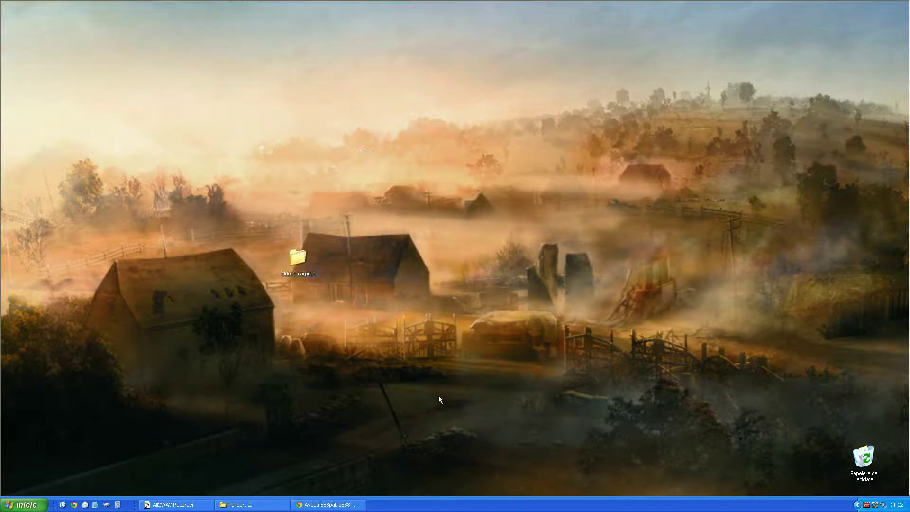
Open the Game Original folder inside Nueva carpeta and copy its game file.
double_click(299, 260)
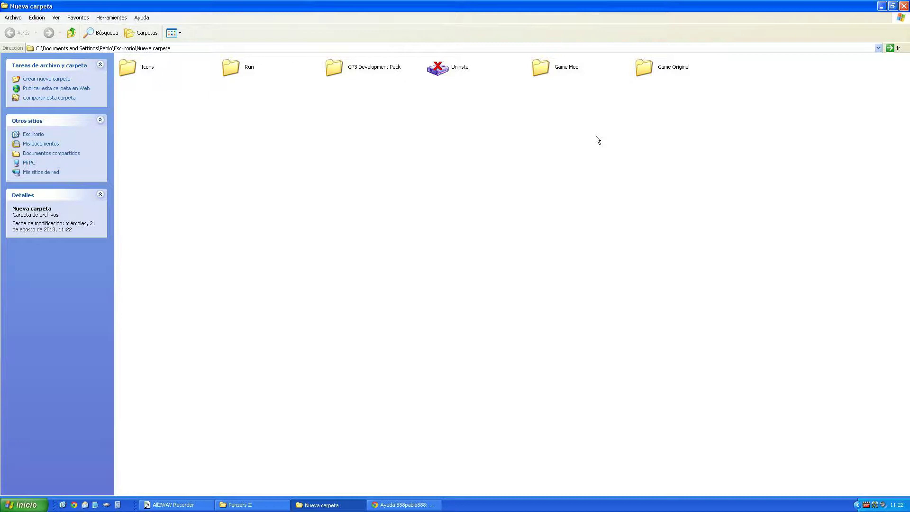
double_click(647, 70)
right_click(149, 68)
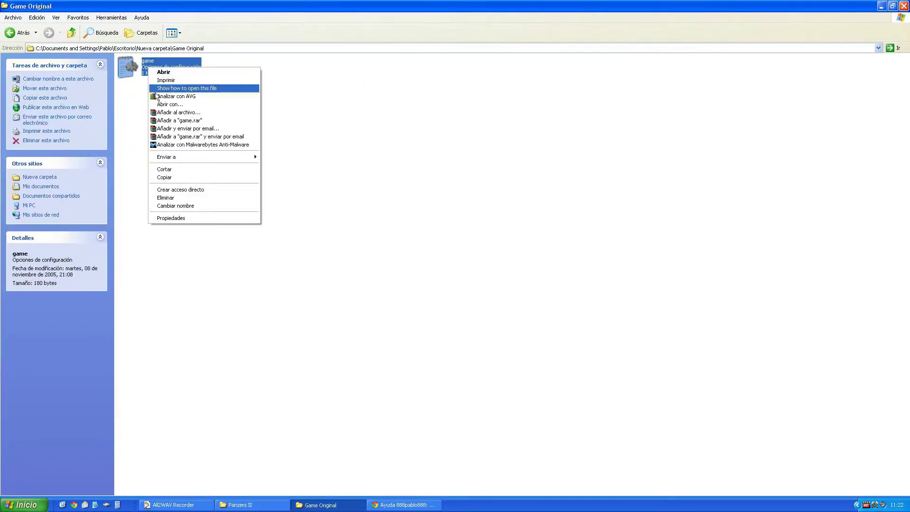
click(175, 177)
Paste the original game file into the Panzers II folder, replacing the existing game file.
click(241, 505)
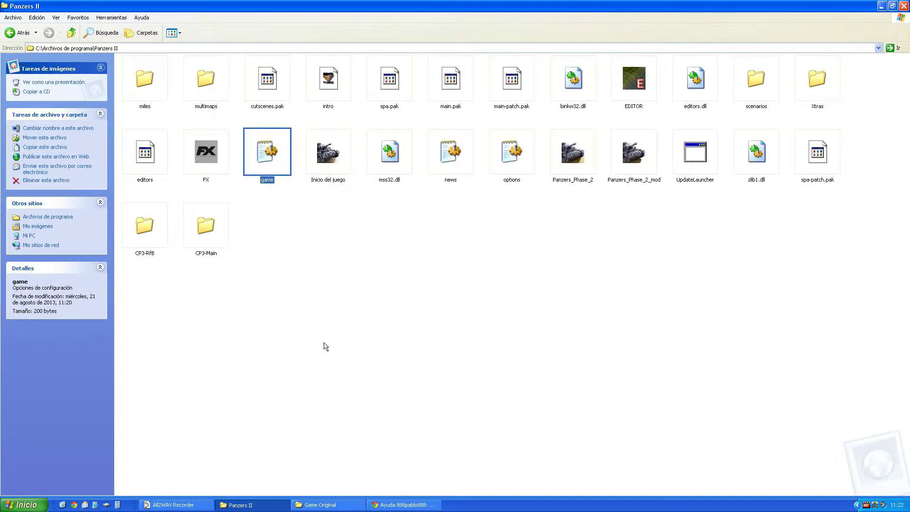
right_click(316, 261)
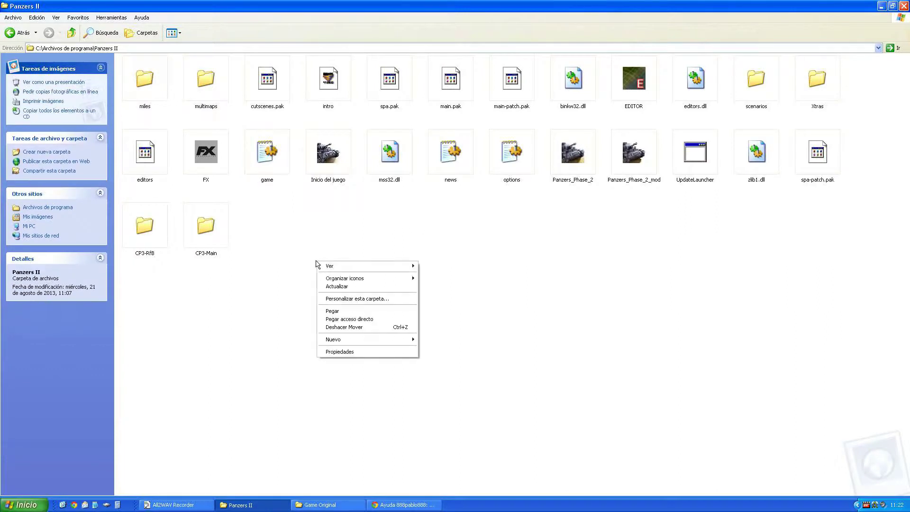
click(352, 312)
click(495, 309)
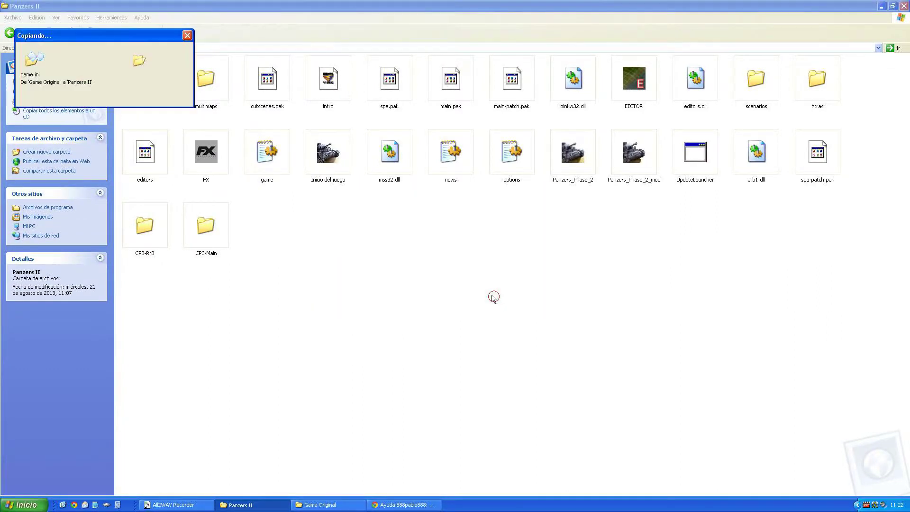
click(460, 377)
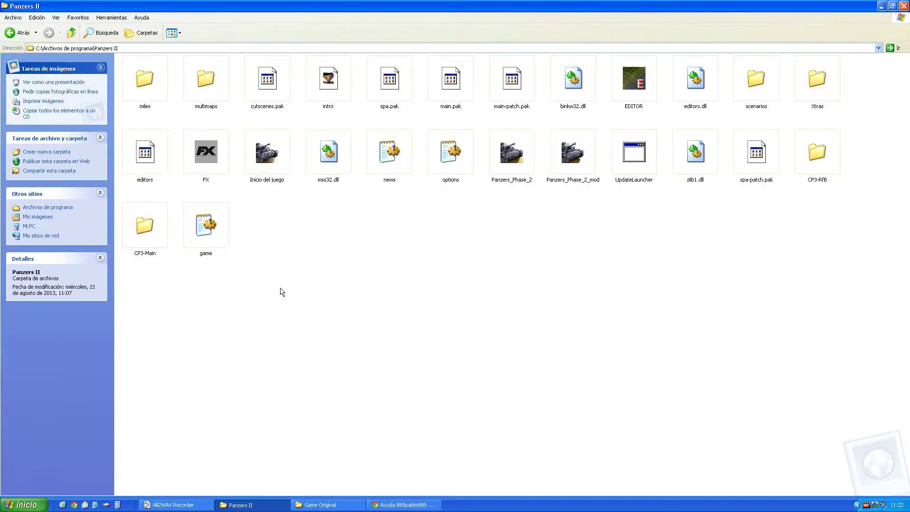
click(510, 163)
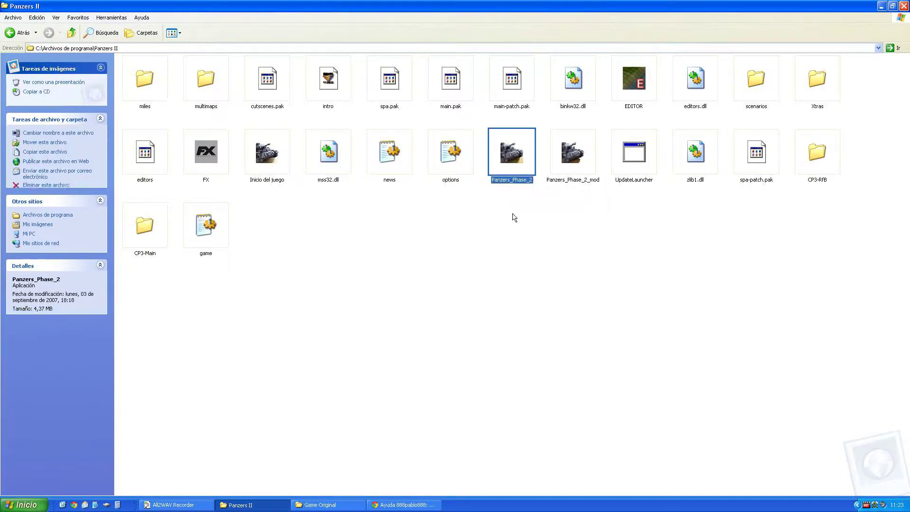
key(Left)
key(Left)
key(Left)
key(Left)
click(512, 163)
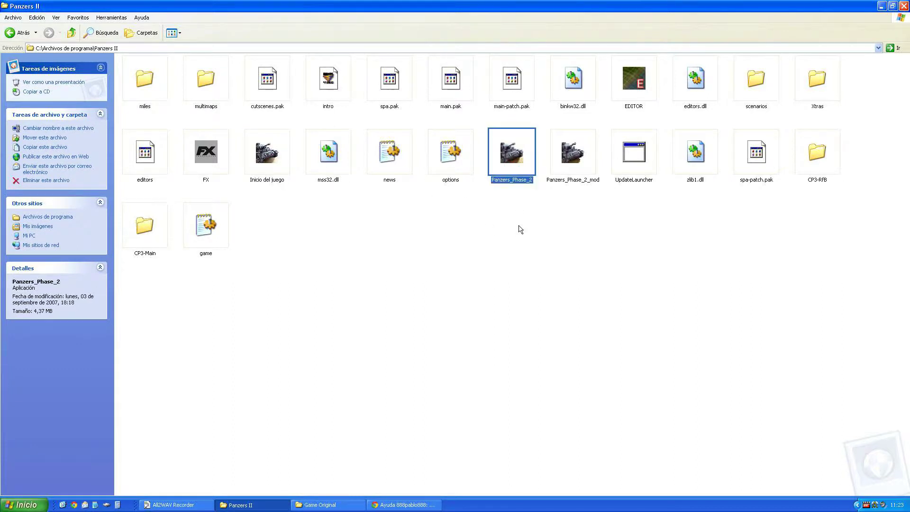
click(517, 234)
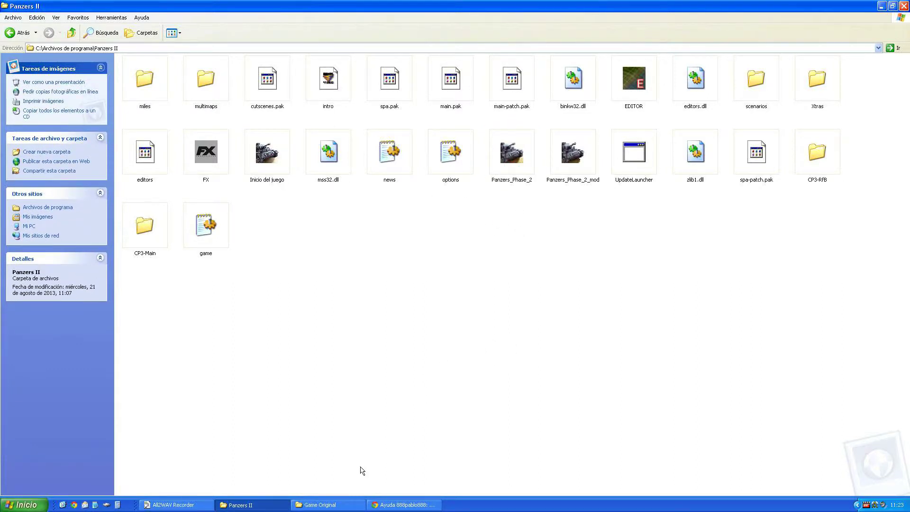
Copy the game file from the Game Mod folder in Nueva carpeta, and close that folder window.
click(320, 507)
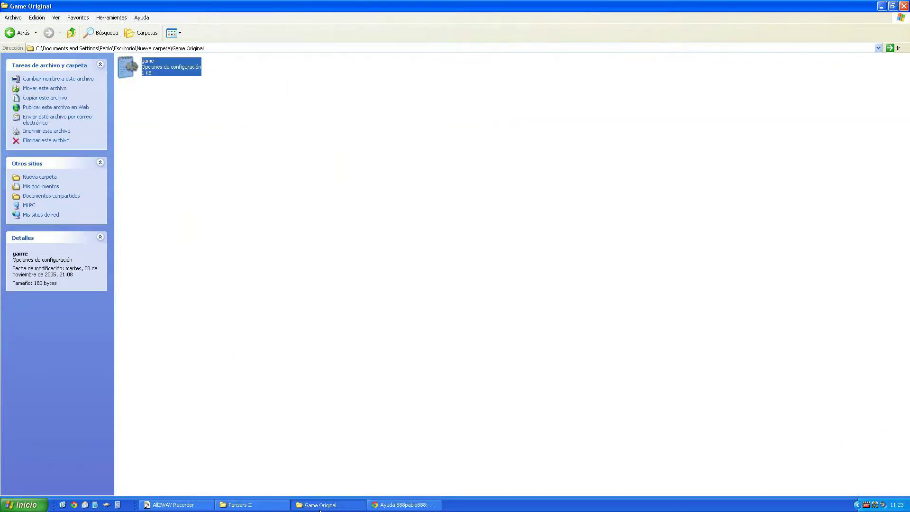
click(71, 32)
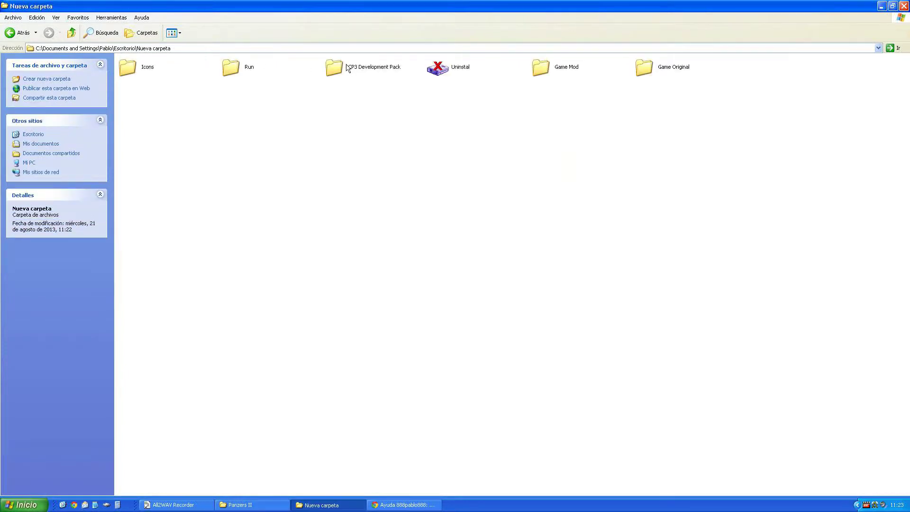
double_click(552, 70)
right_click(157, 64)
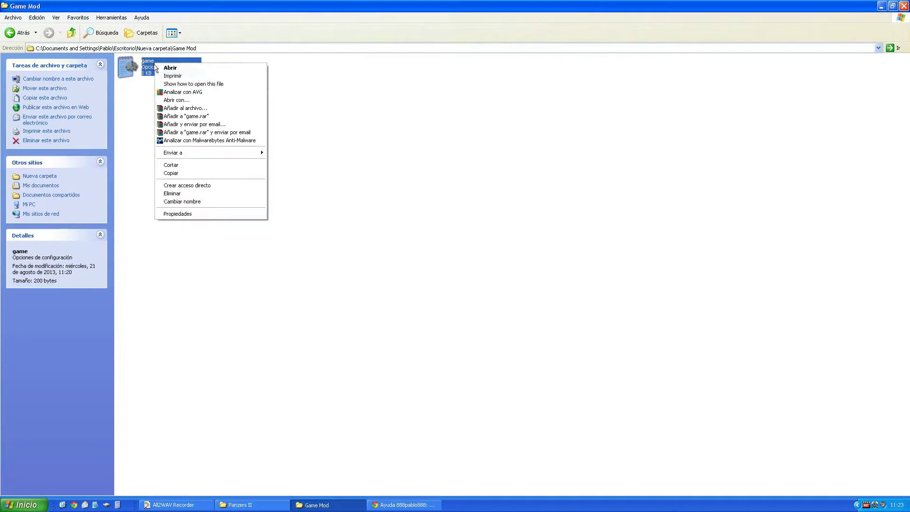
click(178, 173)
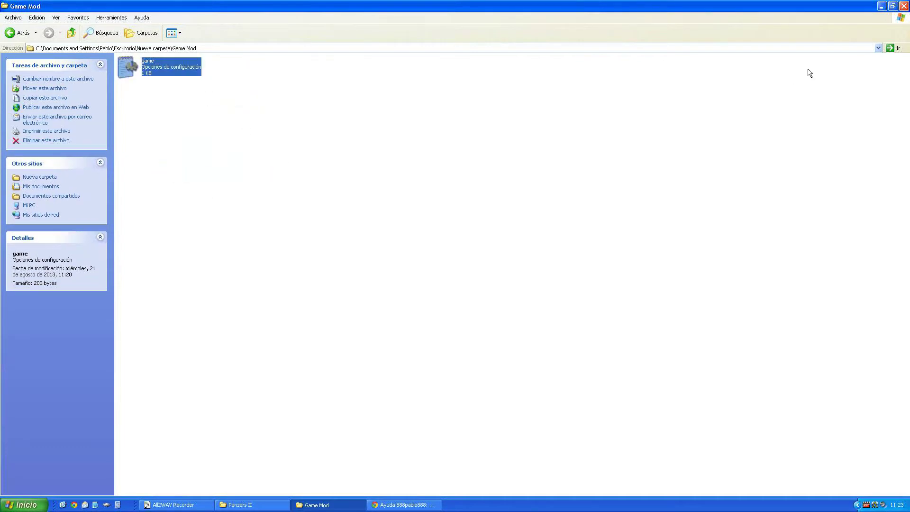
click(904, 5)
Paste the modded game file into the Panzers II folder, replacing the existing one, and close the folder window.
right_click(368, 253)
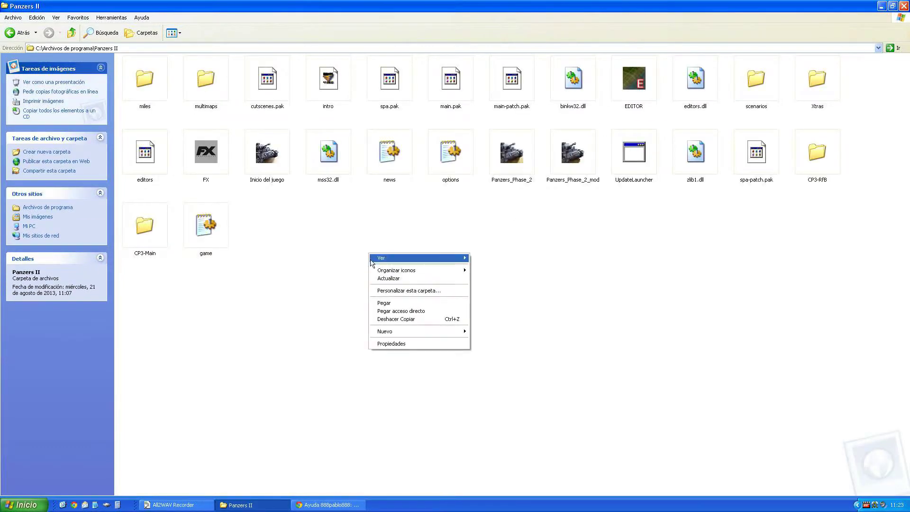
click(403, 302)
click(488, 297)
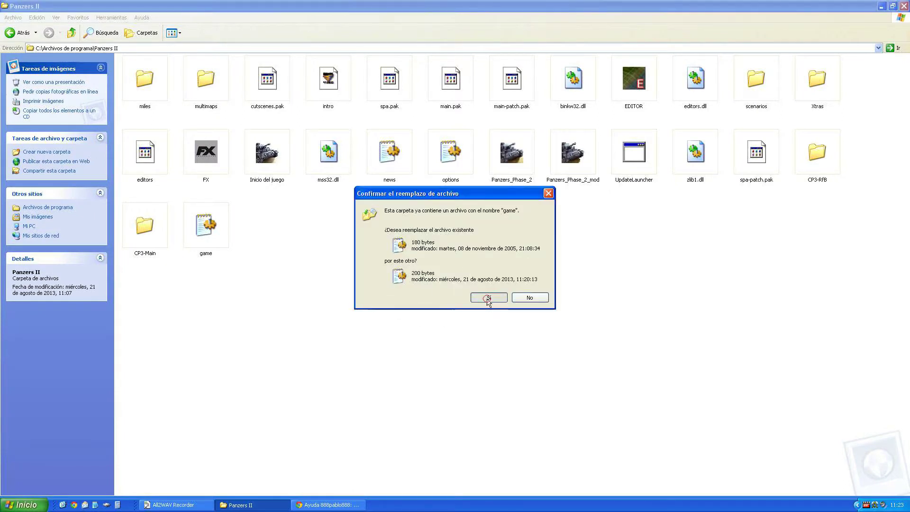
click(355, 326)
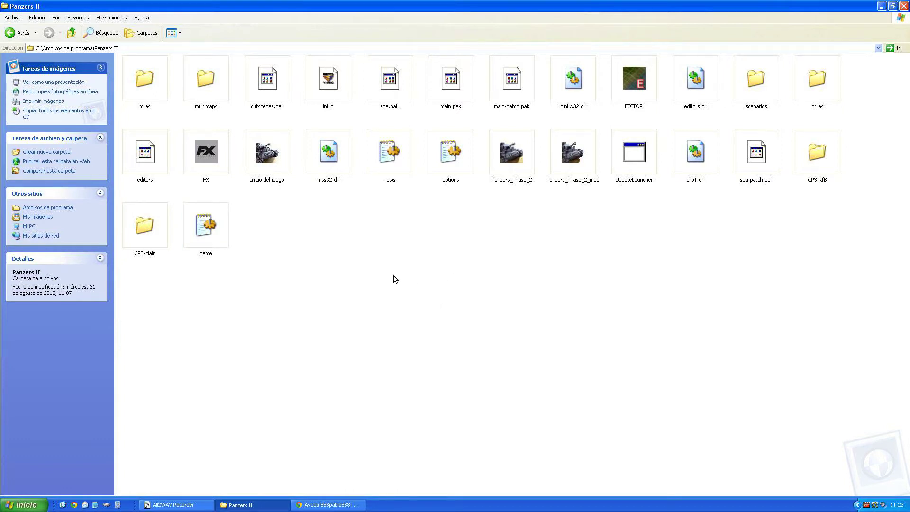
click(904, 6)
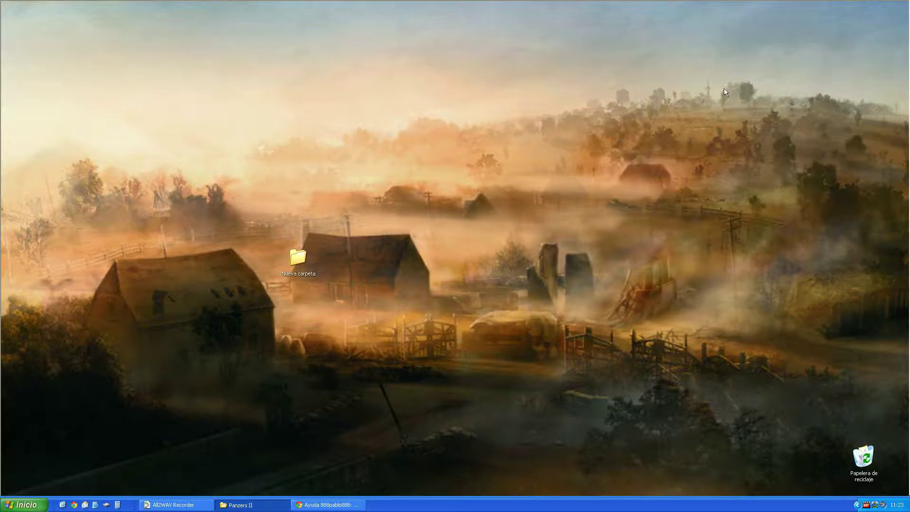